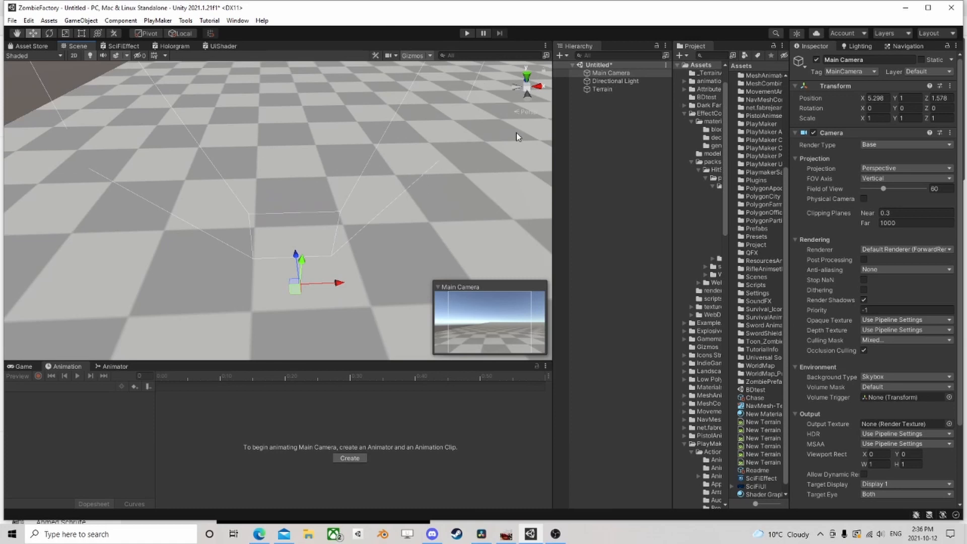
# Create an empty game object under Main Camera, and move it out to the top level of the hierarchy above the camera
pyautogui.moveTo(426, 171)
pyautogui.mouseDown(button='right')
pyautogui.moveTo(387, 199)
pyautogui.moveTo(418, 165)
pyautogui.moveTo(422, 173)
pyautogui.mouseUp(button='right')
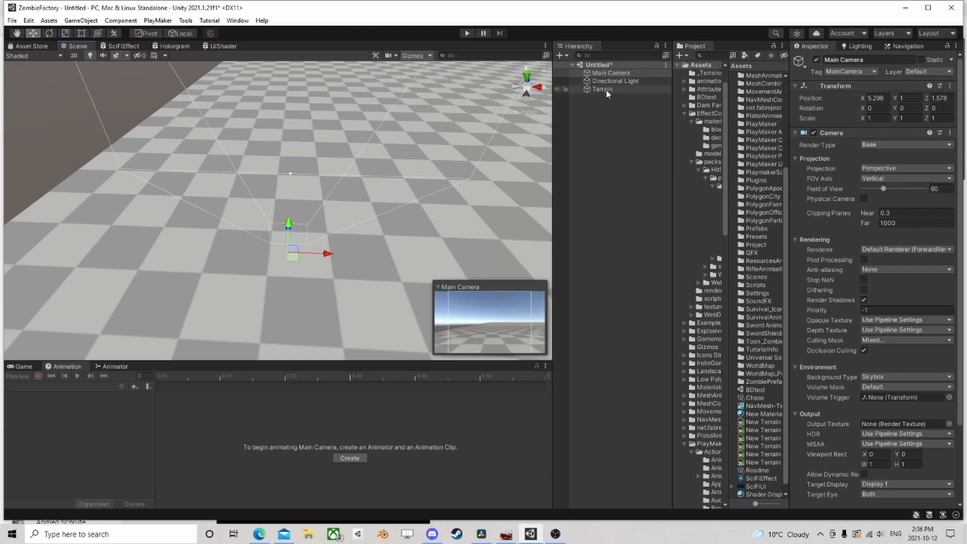
pyautogui.click(577, 120)
pyautogui.rightClick(609, 73)
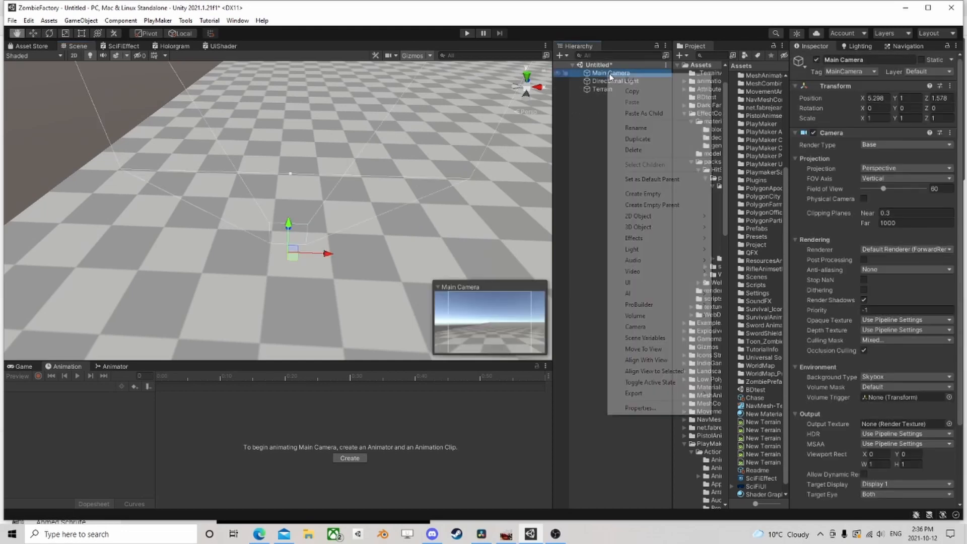
pyautogui.moveTo(675, 228)
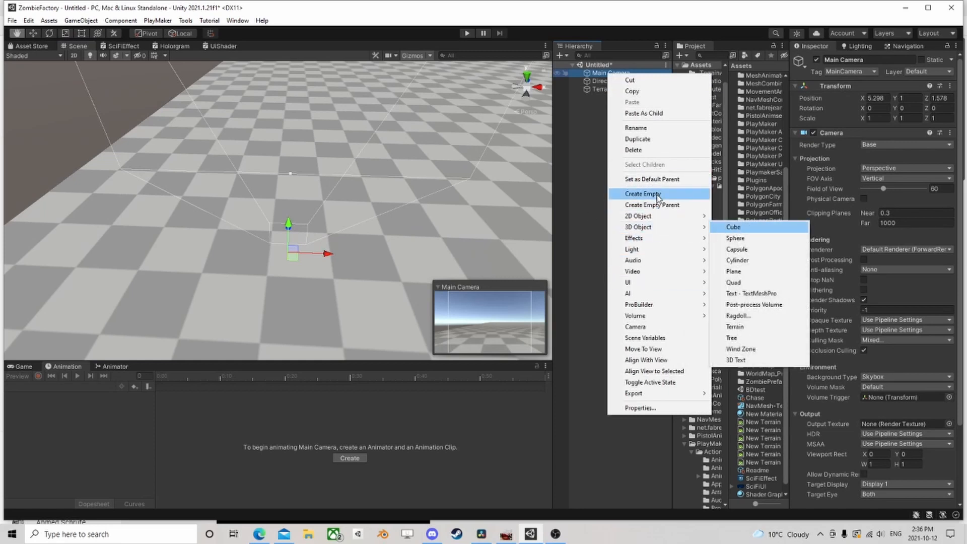
pyautogui.click(628, 195)
pyautogui.click(621, 105)
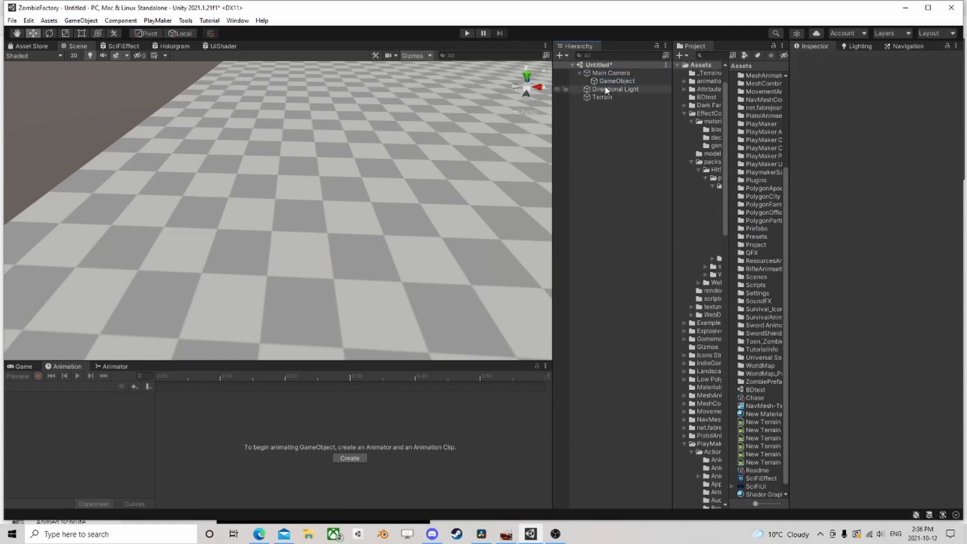
pyautogui.moveTo(608, 81); pyautogui.dragTo(609, 70)
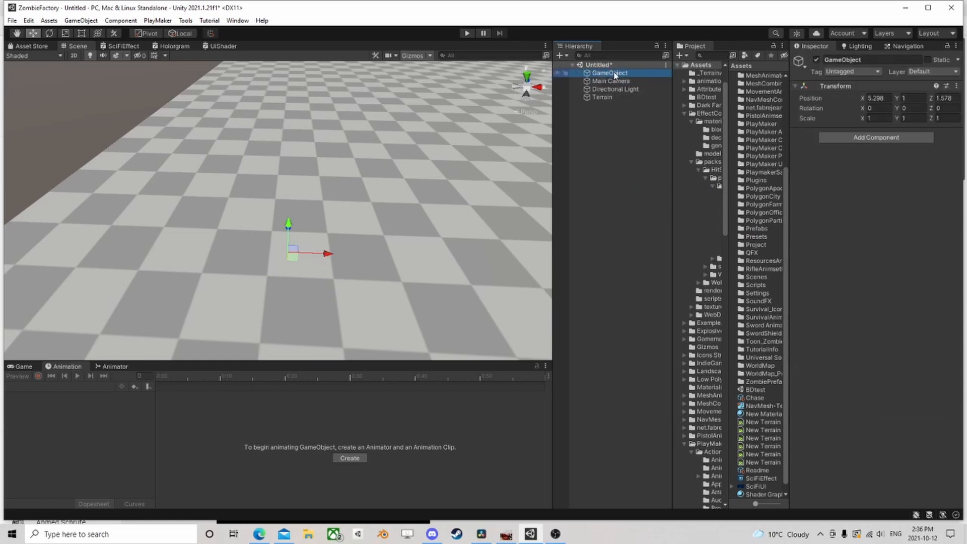
# Rename the new empty game object as Player
pyautogui.click(614, 74)
pyautogui.write('Player')
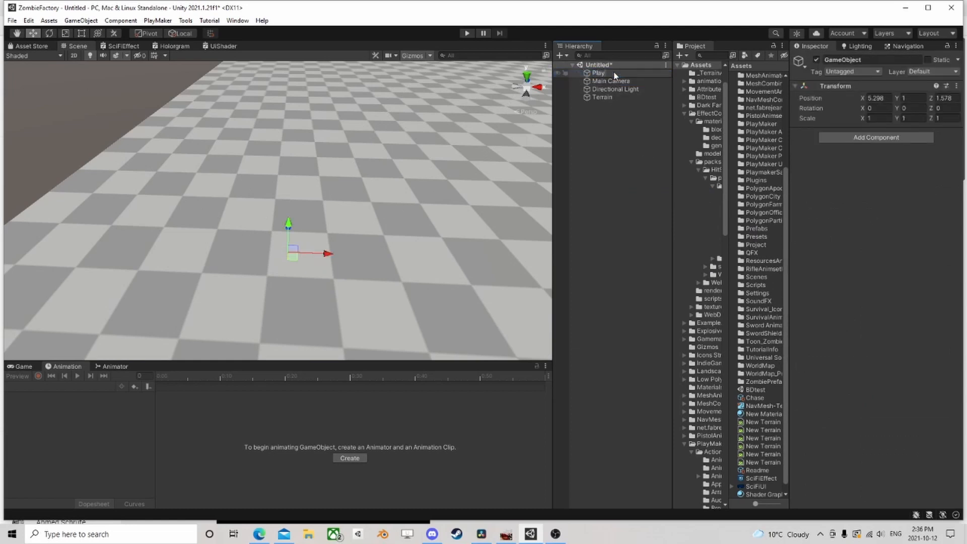
pyautogui.press('Return')
# Create an empty child object under Player and name it Head
pyautogui.rightClick(594, 75)
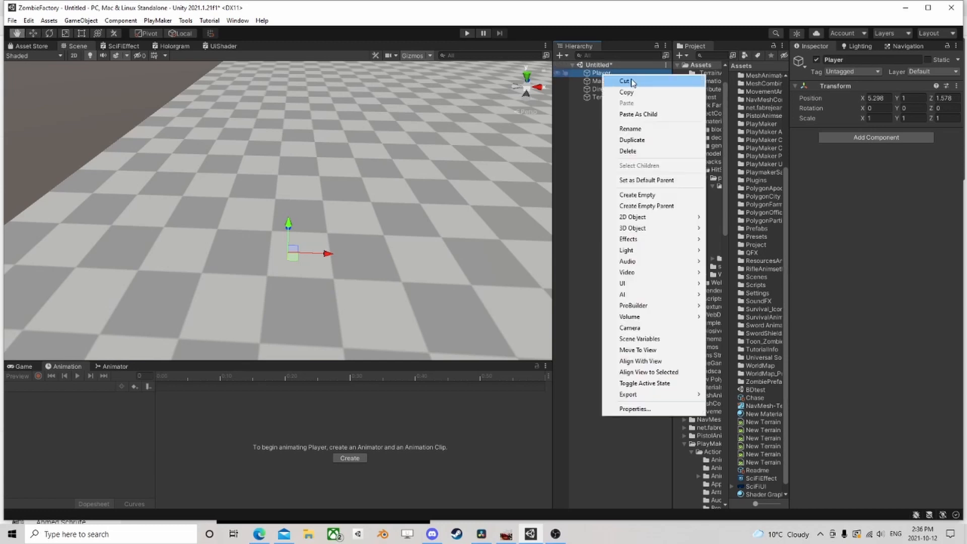
pyautogui.click(648, 196)
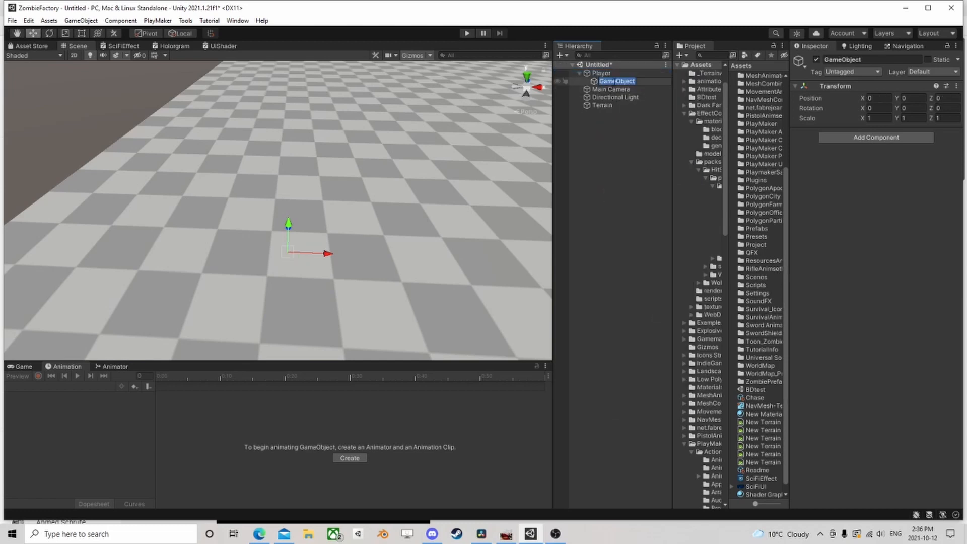
pyautogui.write('Head')
pyautogui.press('Return')
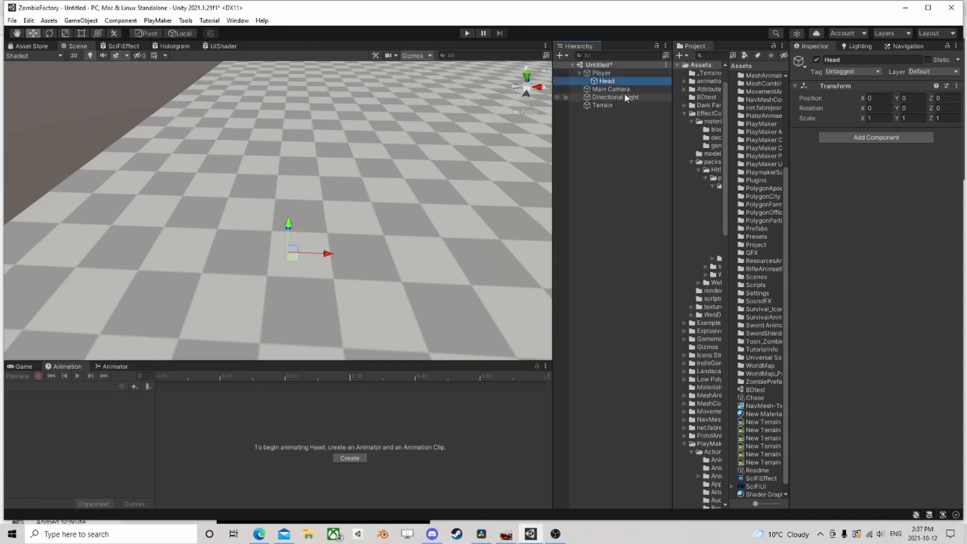
# Make Main Camera a child of the Head object
pyautogui.moveTo(620, 89); pyautogui.dragTo(612, 82)
pyautogui.click(612, 81)
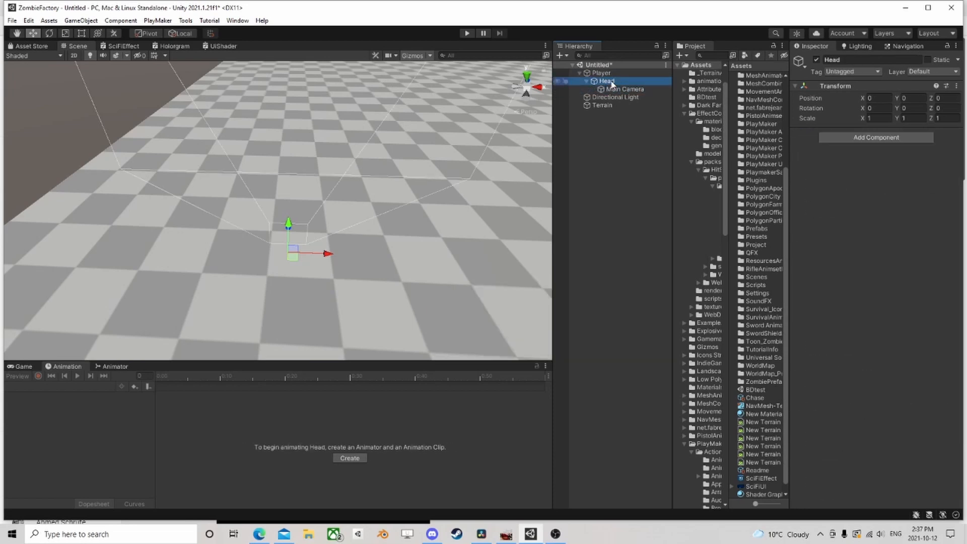
pyautogui.click(621, 90)
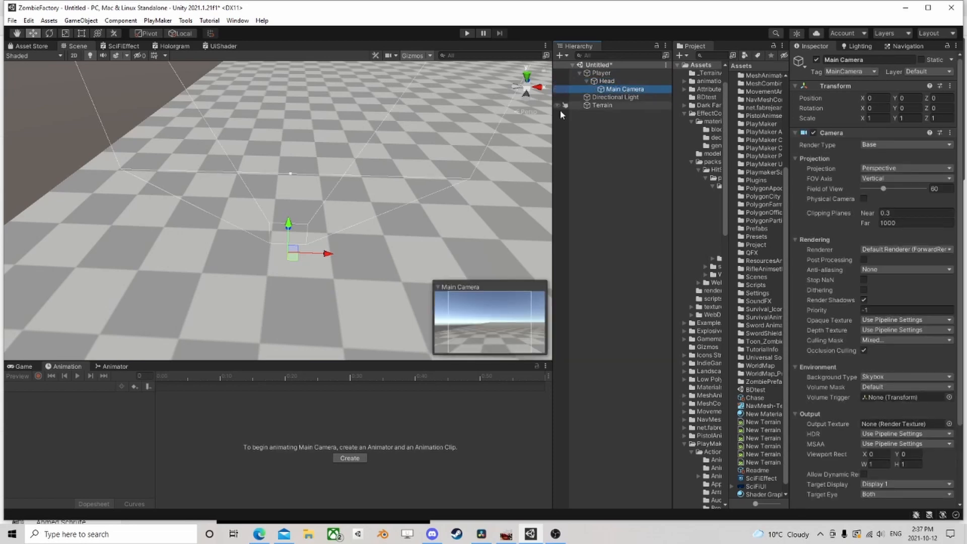
# Add a Character Controller component to the Player object and frame it in the scene
pyautogui.click(607, 81)
pyautogui.moveTo(256, 221); pyautogui.dragTo(443, 166, button='right')
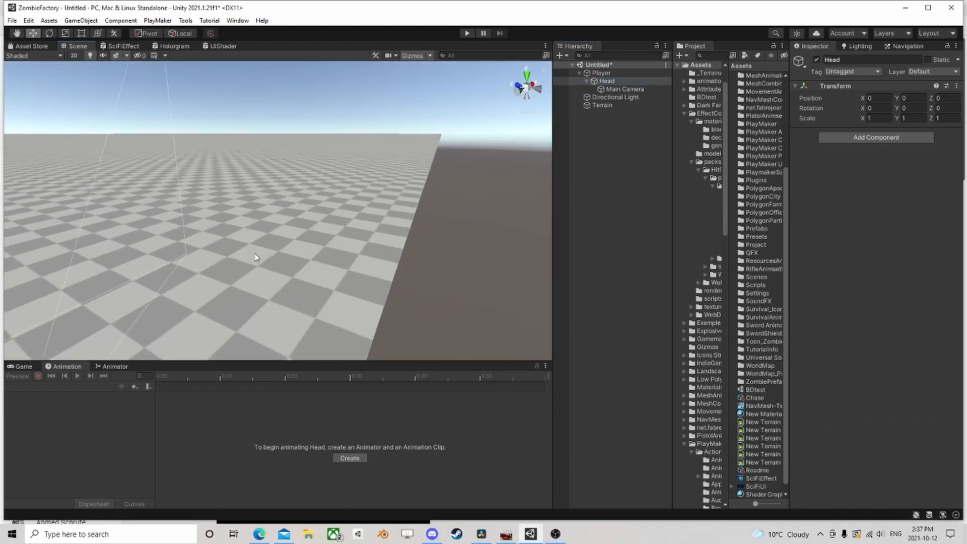
pyautogui.moveTo(257, 259)
pyautogui.mouseDown(button='middle')
pyautogui.moveTo(415, 145)
pyautogui.moveTo(466, 66)
pyautogui.mouseUp(button='middle')
pyautogui.moveTo(317, 272); pyautogui.dragTo(409, 223, button='middle')
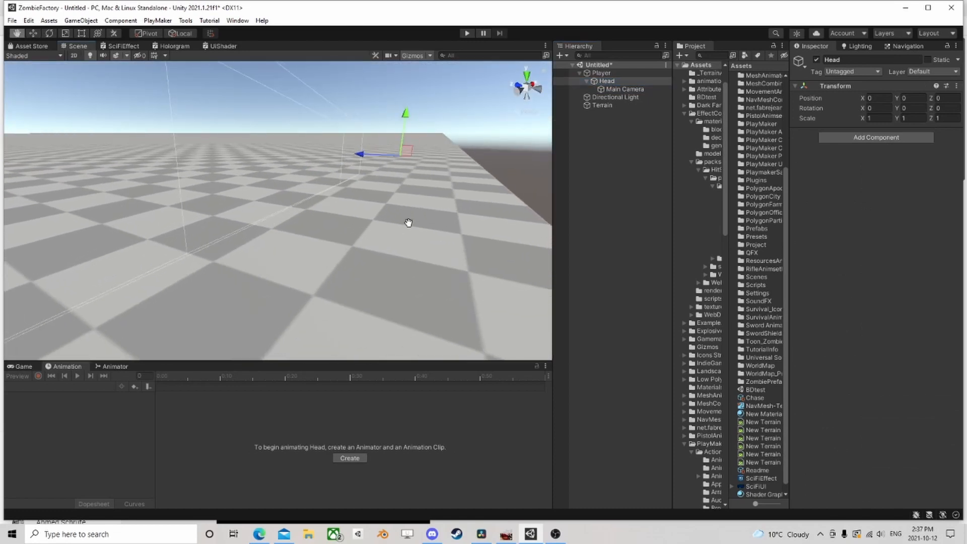
pyautogui.click(603, 74)
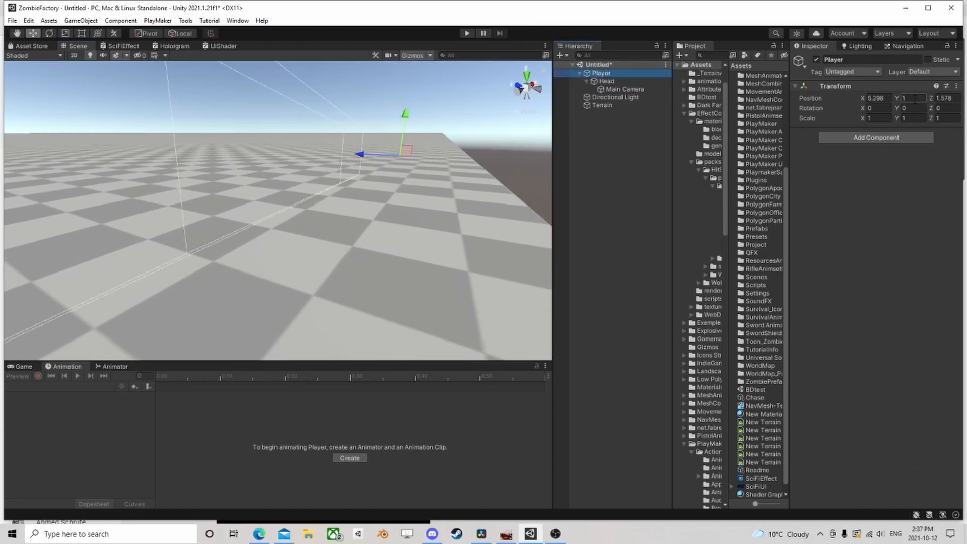
pyautogui.click(878, 138)
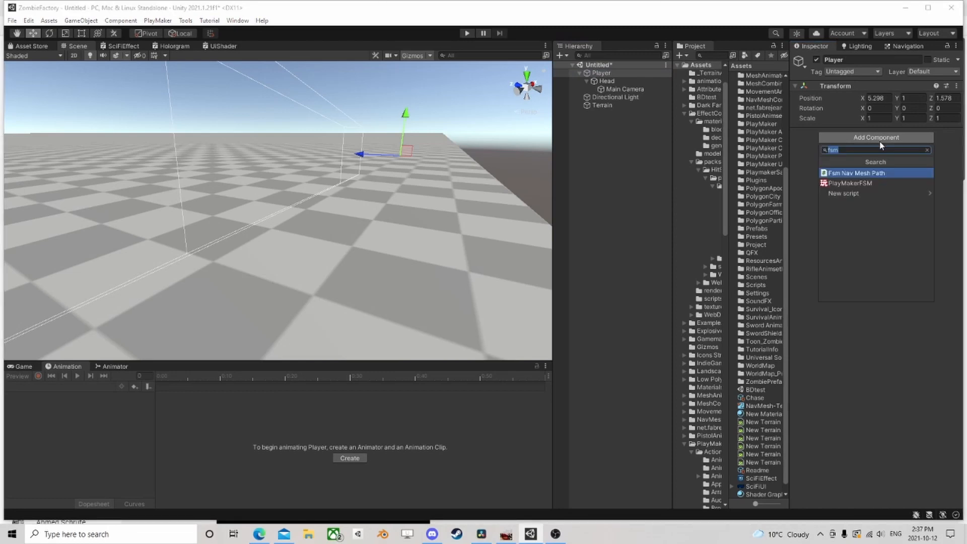
pyautogui.write('charac')
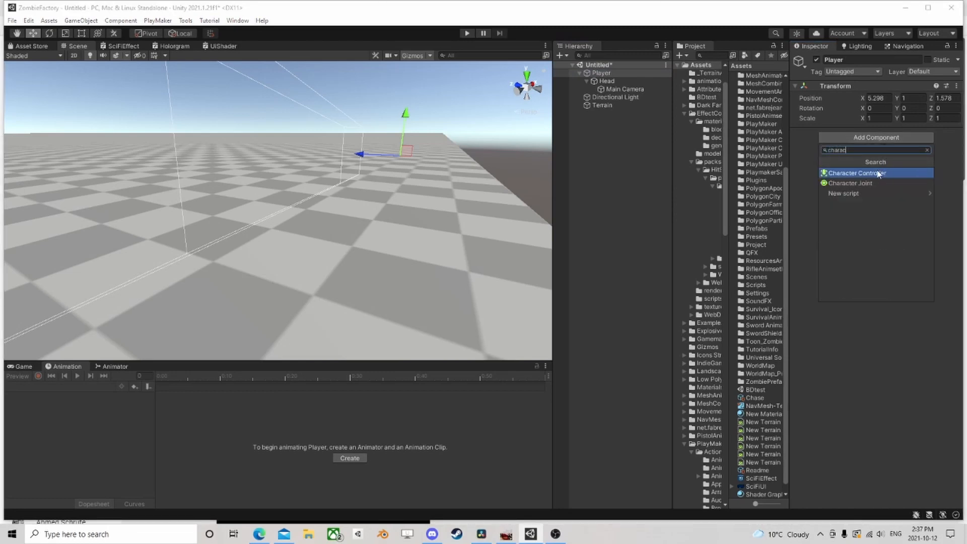
pyautogui.click(878, 173)
pyautogui.press('f')
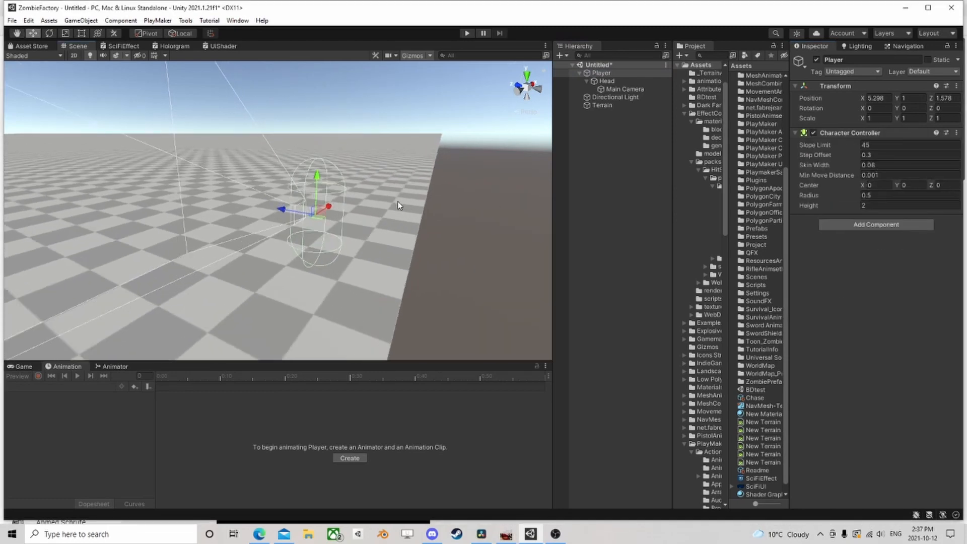
# Raise the Head object vertically to a Y position of about 0.51 within Player
pyautogui.click(607, 80)
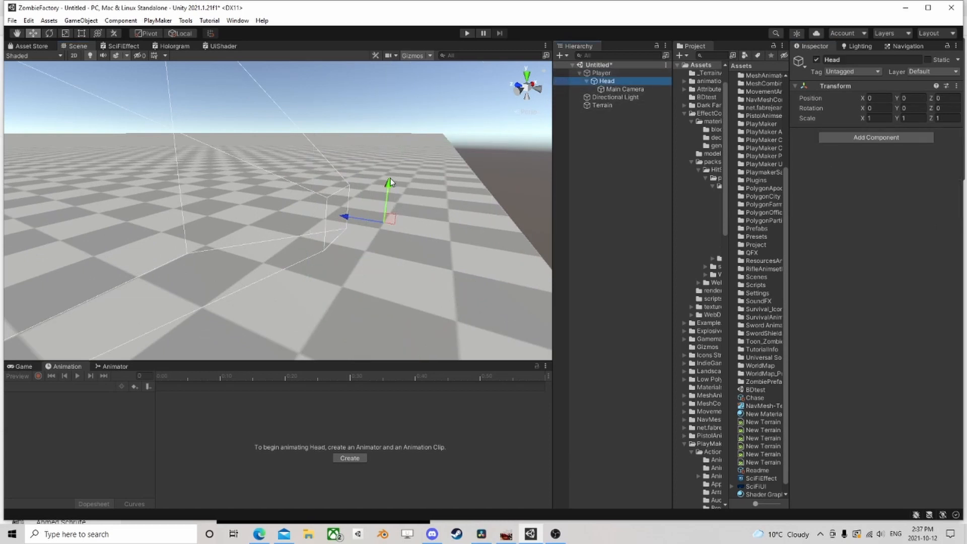
pyautogui.moveTo(391, 182); pyautogui.dragTo(398, 103)
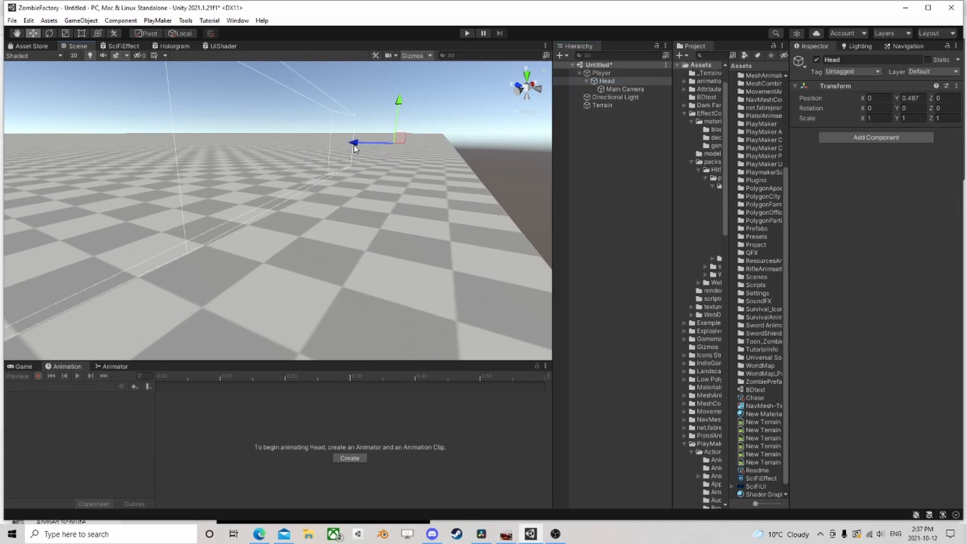
pyautogui.keyDown('alt'); pyautogui.moveTo(354, 147); pyautogui.dragTo(315, 198); pyautogui.keyUp('alt')
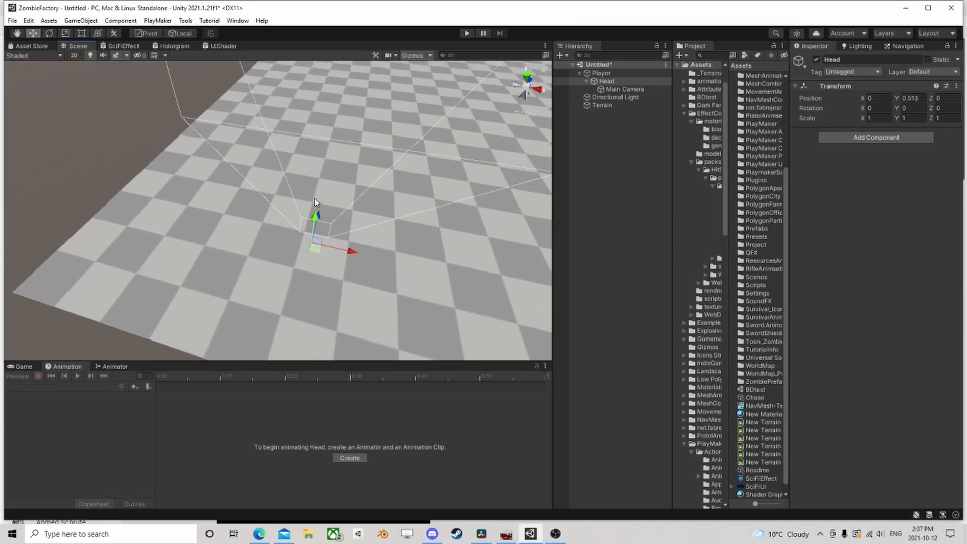
# Add a PlayMakerFSM component to the Player object
pyautogui.click(601, 72)
pyautogui.click(911, 227)
pyautogui.write('fs')
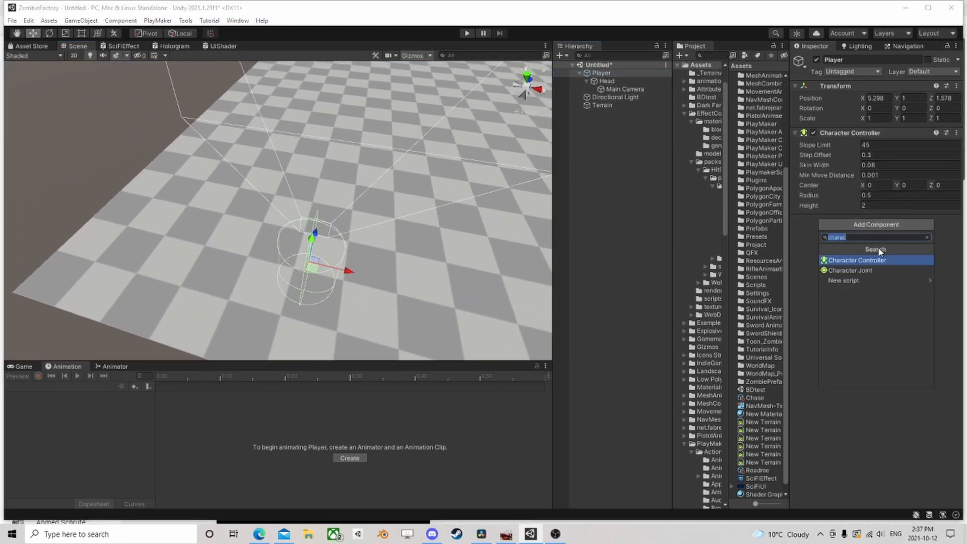
pyautogui.write('m')
pyautogui.click(857, 270)
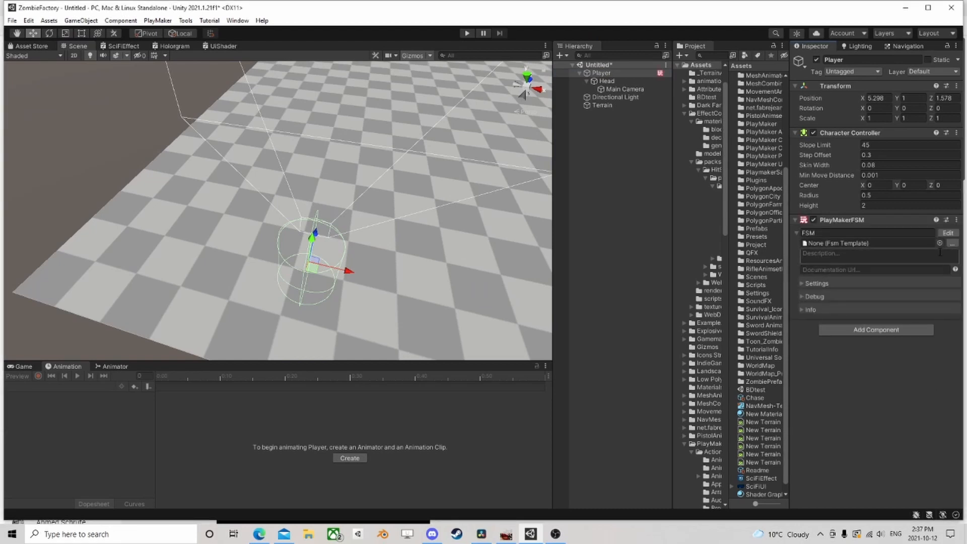
# Open Player's FSM for editing and add the FPS Head Bob action to State 1
pyautogui.click(948, 233)
pyautogui.click(690, 411)
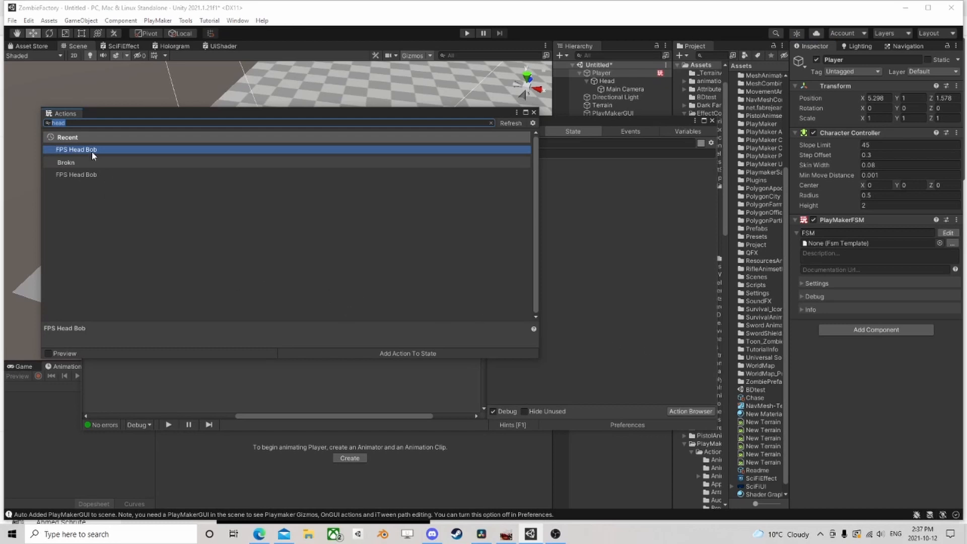
pyautogui.doubleClick(77, 149)
pyautogui.click(534, 113)
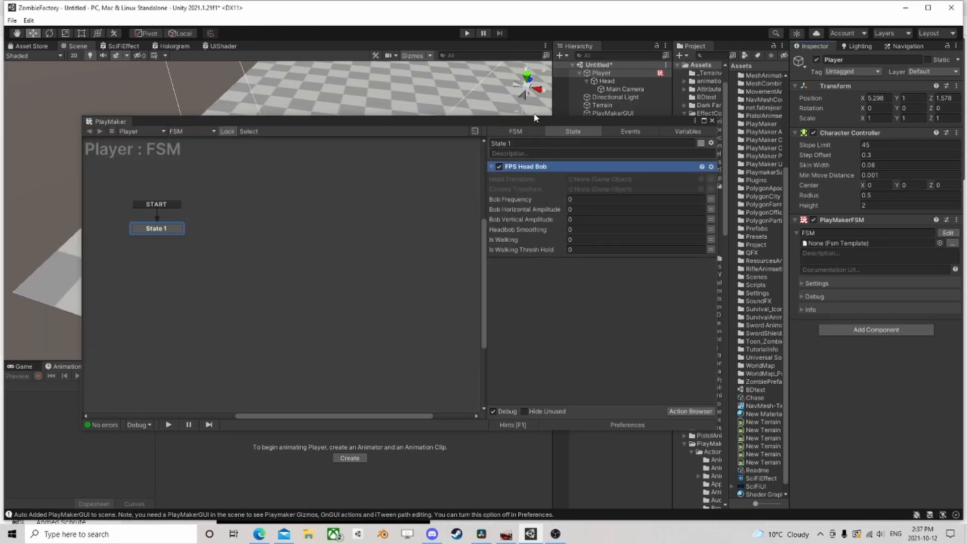
# Add the Controller Simple Move action from the Character category to State 1
pyautogui.click(690, 411)
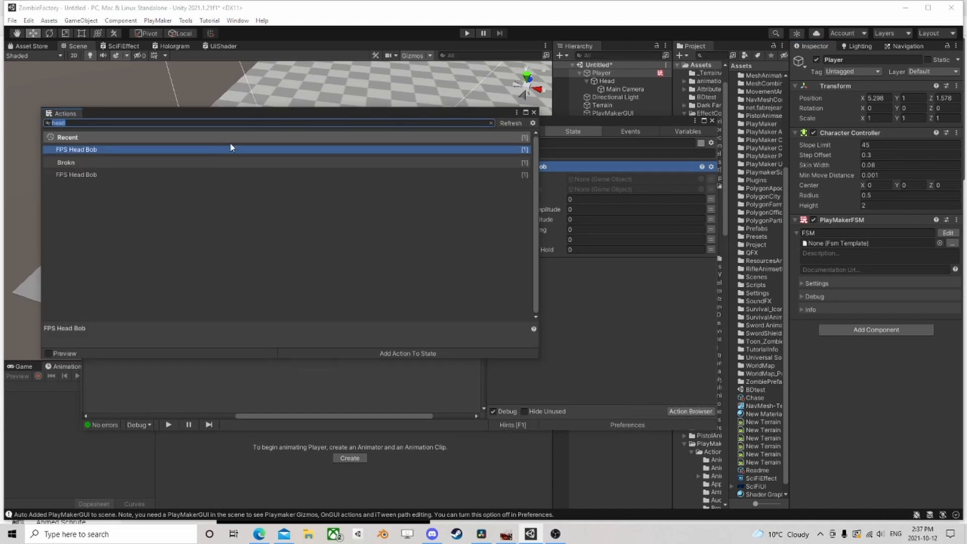
pyautogui.press('BackSpace')
pyautogui.scroll(-10, 96, 212)
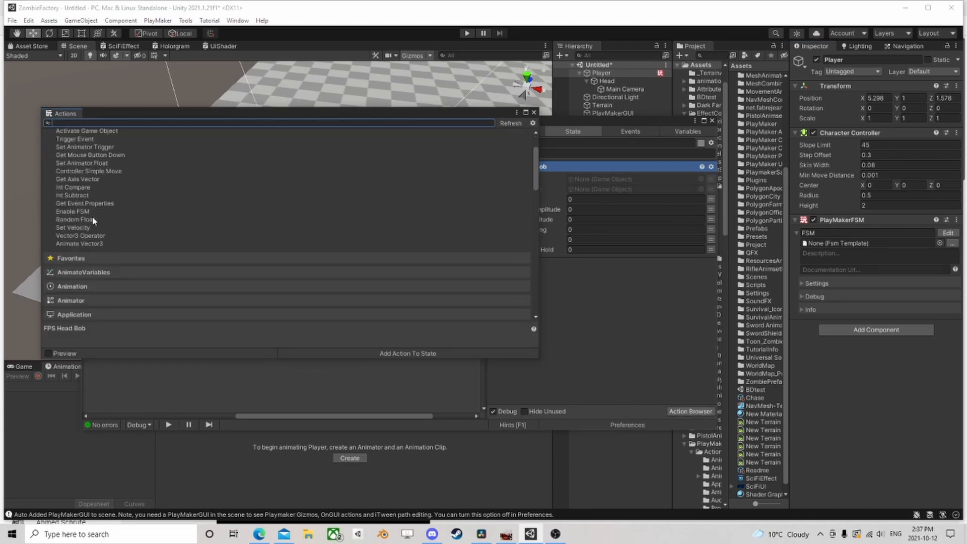
pyautogui.click(83, 263)
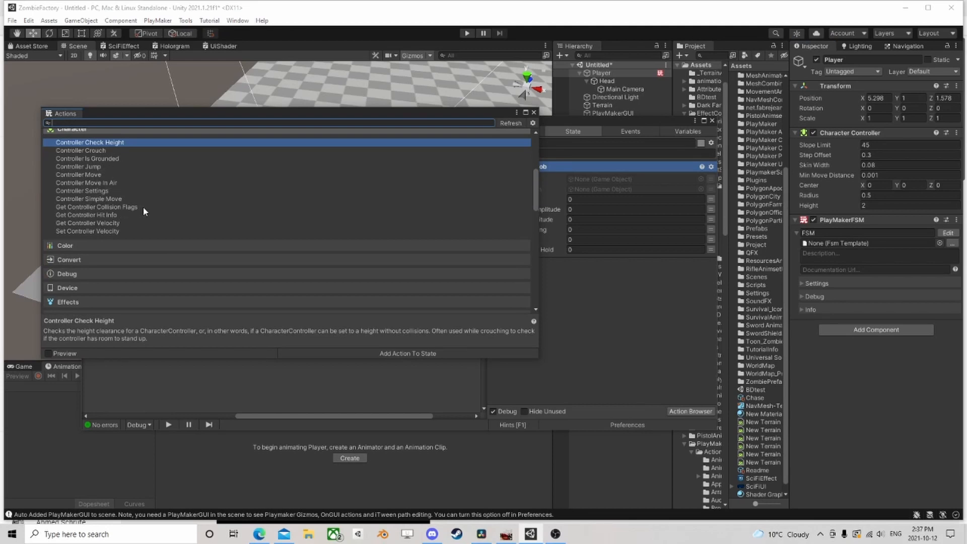
pyautogui.scroll(-2, 143, 207)
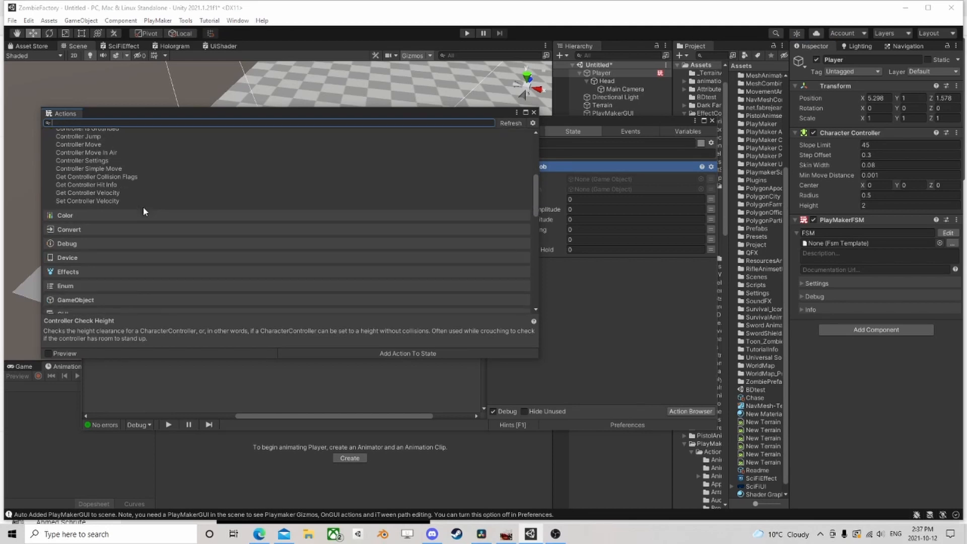
pyautogui.doubleClick(92, 169)
# Search the actions for "mouse" and add Mouse Look 2 to State 1
pyautogui.scroll(5, 132, 152)
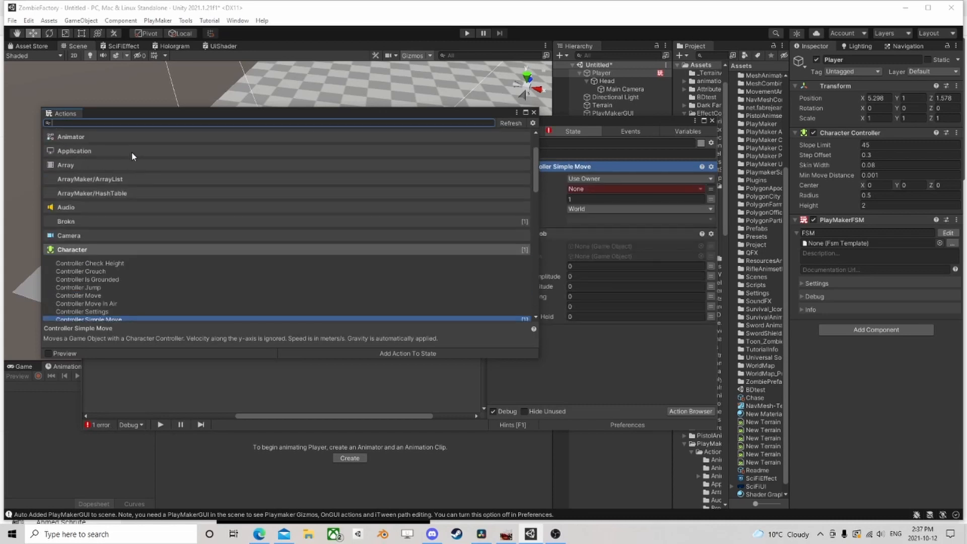
pyautogui.write('mouse')
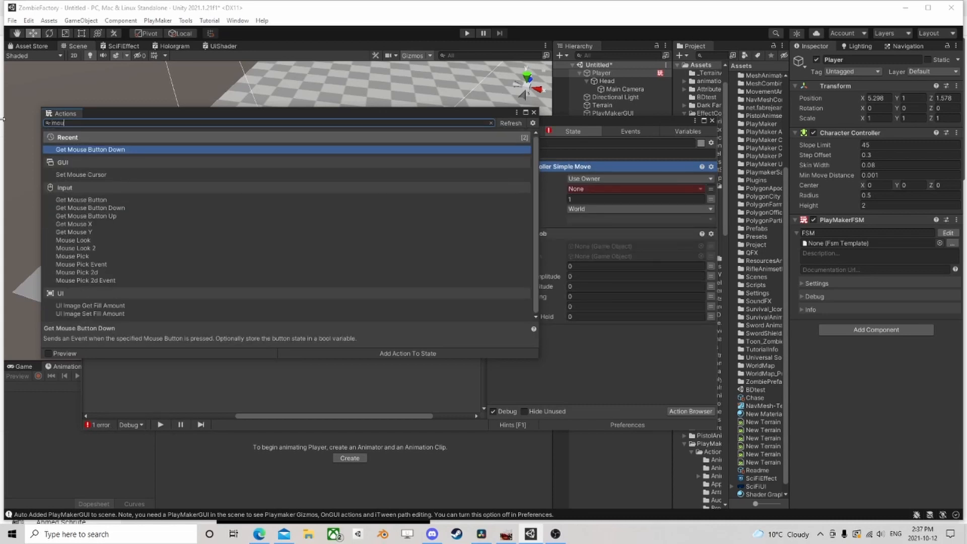
pyautogui.doubleClick(88, 249)
pyautogui.click(533, 113)
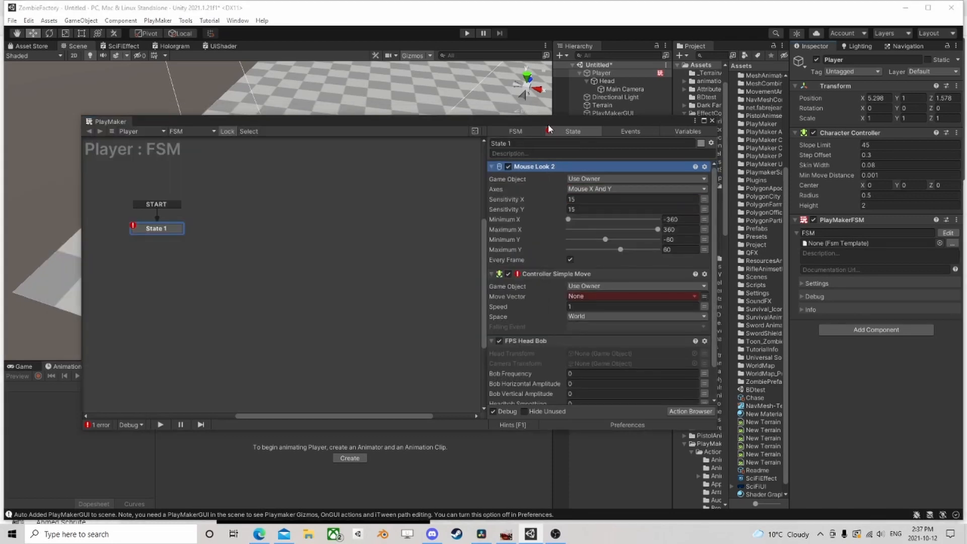
# Specify Head as the game object for Mouse Look 2 and set its Sensitivity X to 3
pyautogui.moveTo(548, 124); pyautogui.dragTo(343, 83)
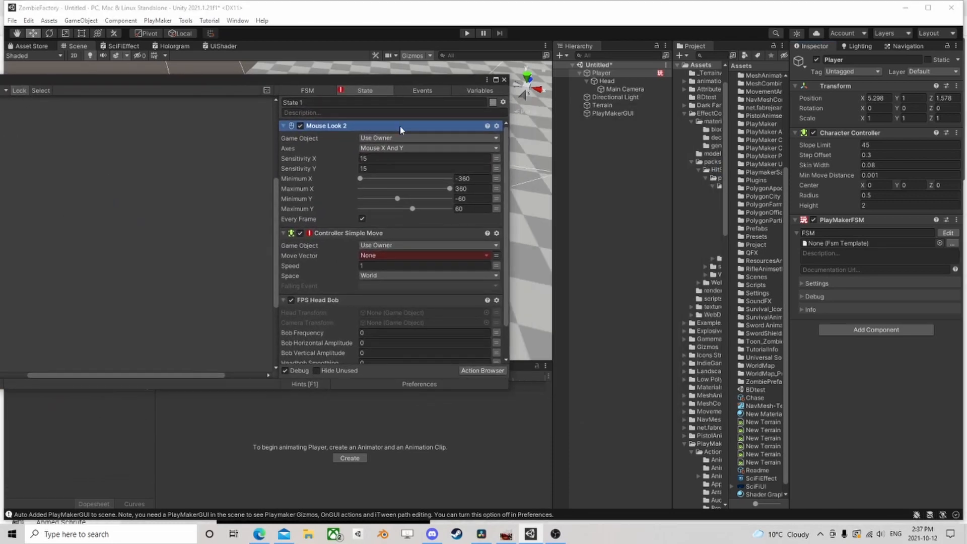
pyautogui.click(388, 138)
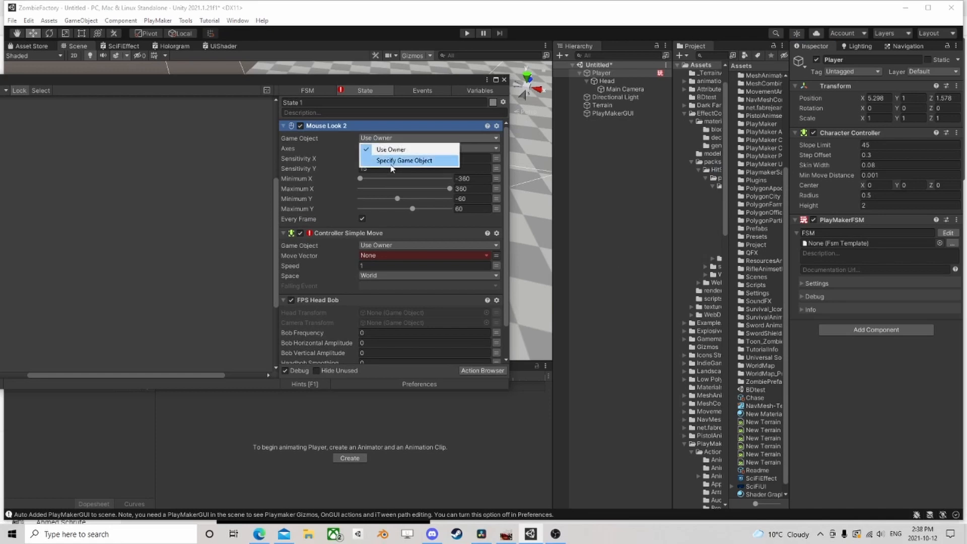
pyautogui.click(394, 163)
pyautogui.moveTo(609, 83); pyautogui.dragTo(397, 149)
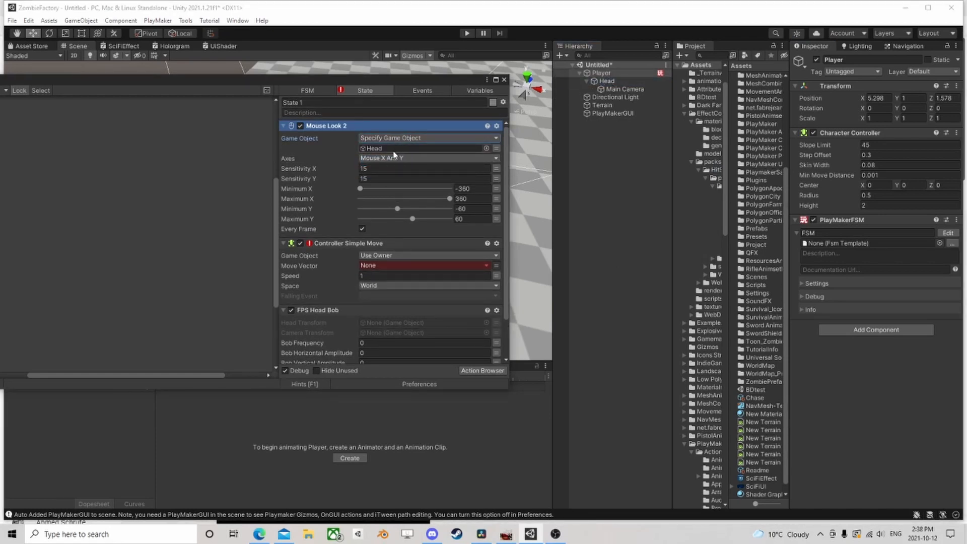
pyautogui.click(381, 168)
pyautogui.write('3')
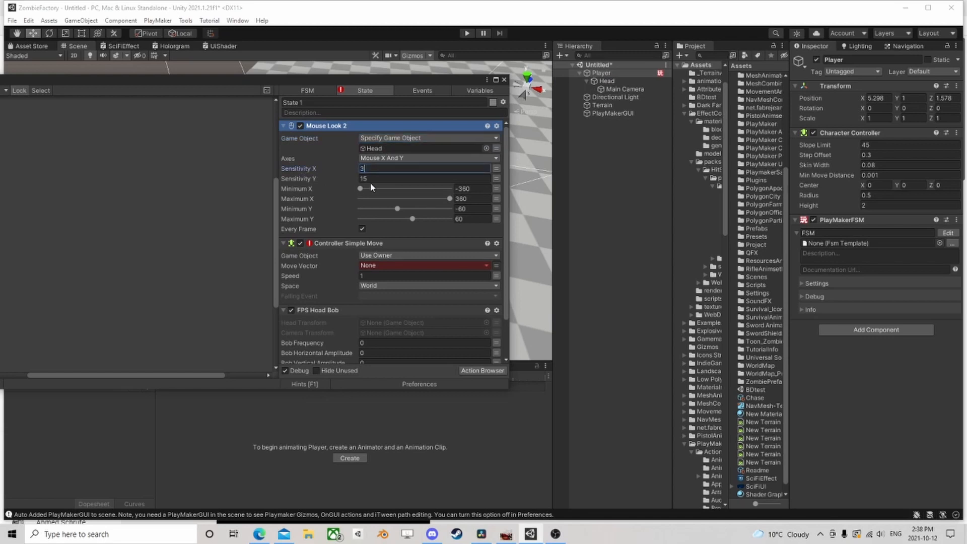
# Set Mouse Look 2's Sensitivity Y to -3 and switch its minimum and maximum X and Y limits to variables set to None
pyautogui.click(379, 176)
pyautogui.write('-3')
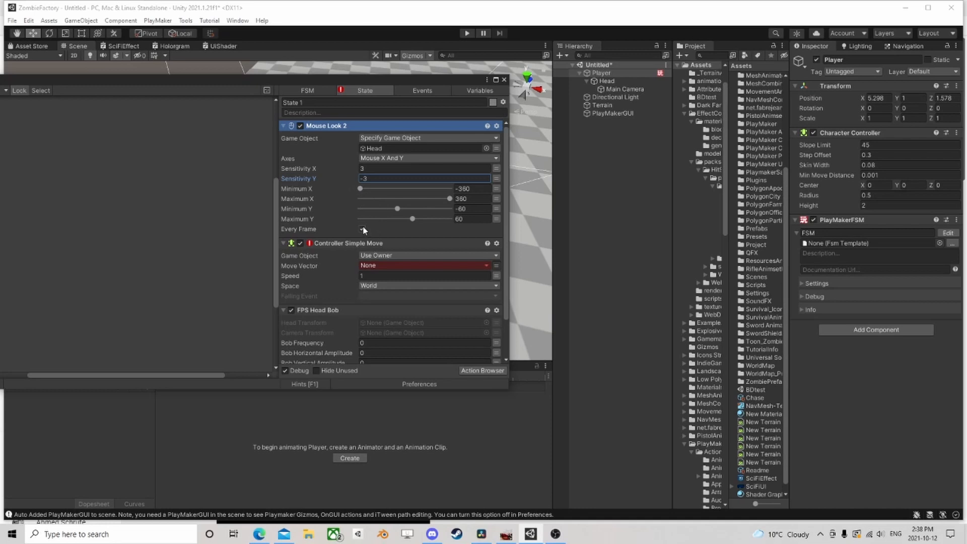
pyautogui.click(496, 188)
pyautogui.click(496, 199)
pyautogui.click(496, 209)
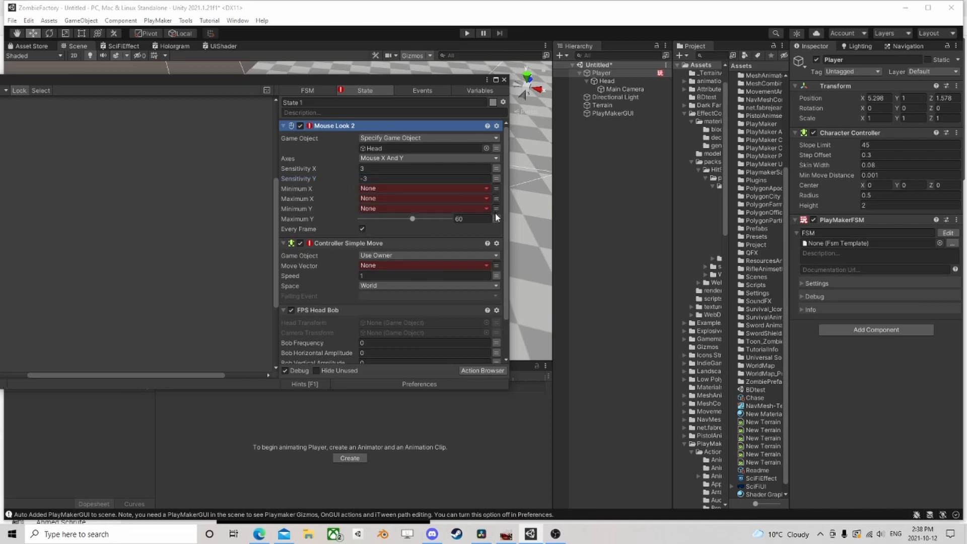
pyautogui.click(497, 219)
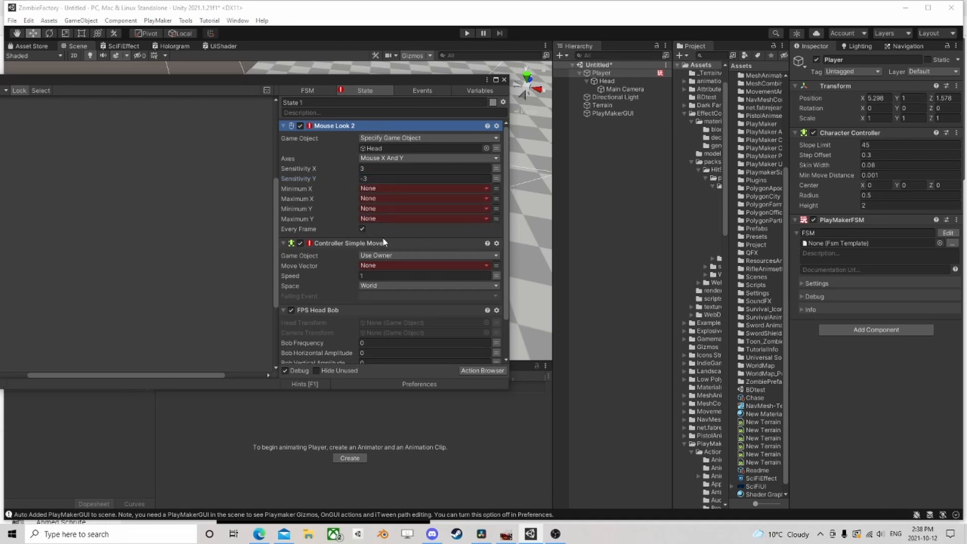
pyautogui.click(284, 126)
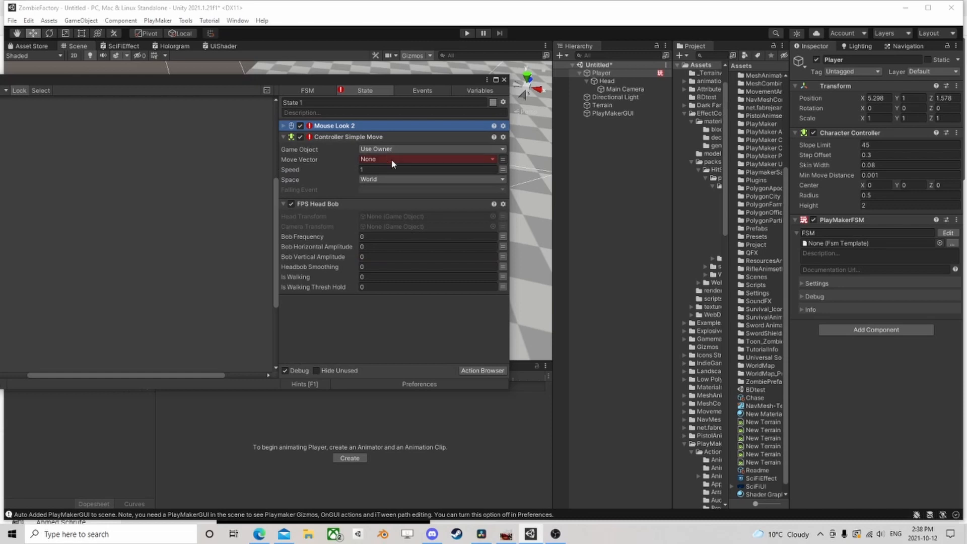
# Search the actions for "get axis" and add Get Axis Vector to State 1
pyautogui.click(482, 370)
pyautogui.write('get')
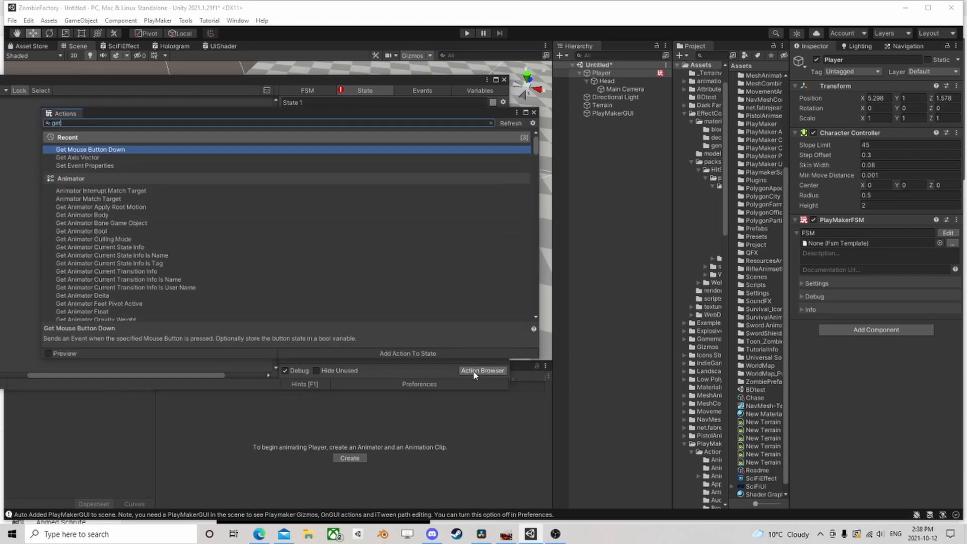
pyautogui.write(' axis')
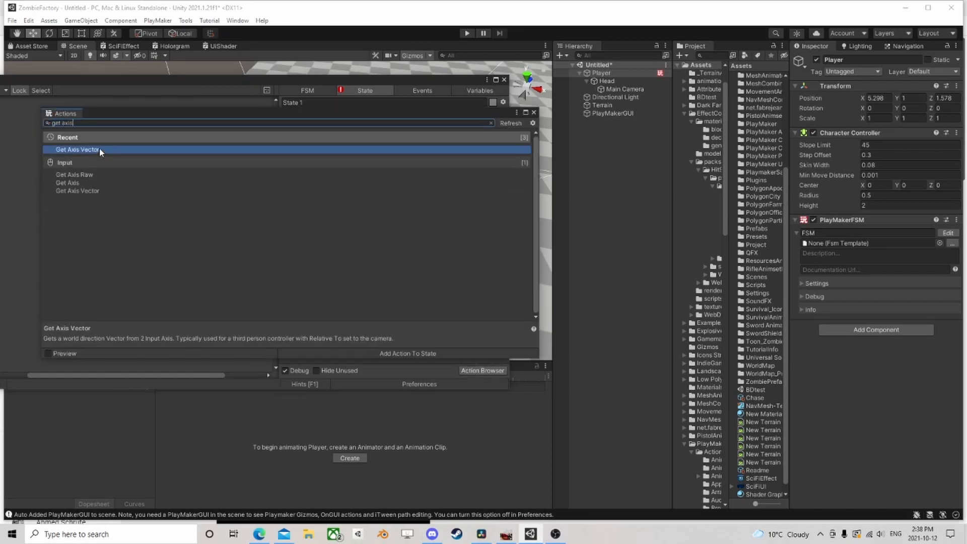
pyautogui.doubleClick(100, 151)
pyautogui.click(534, 112)
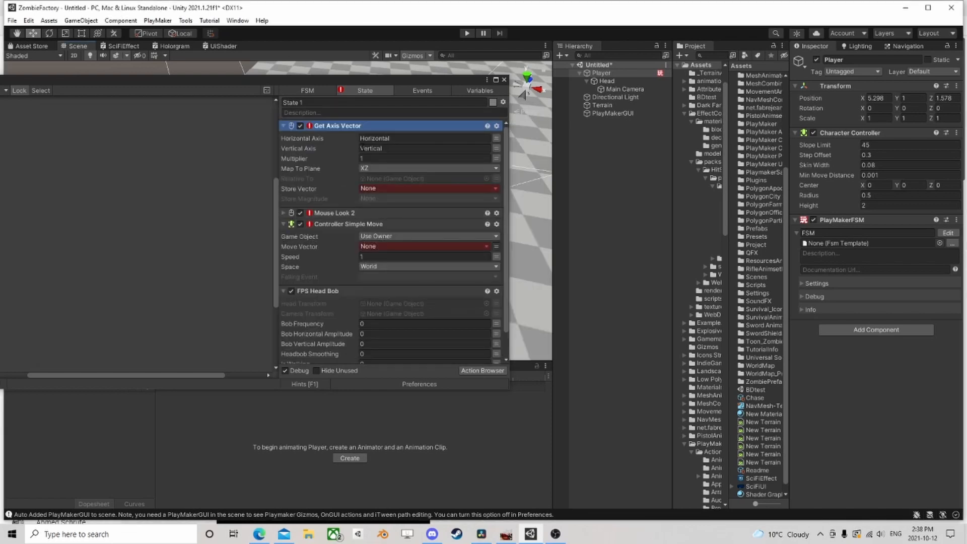
# Store the Get Axis Vector result in a new variable named V
pyautogui.click(368, 189)
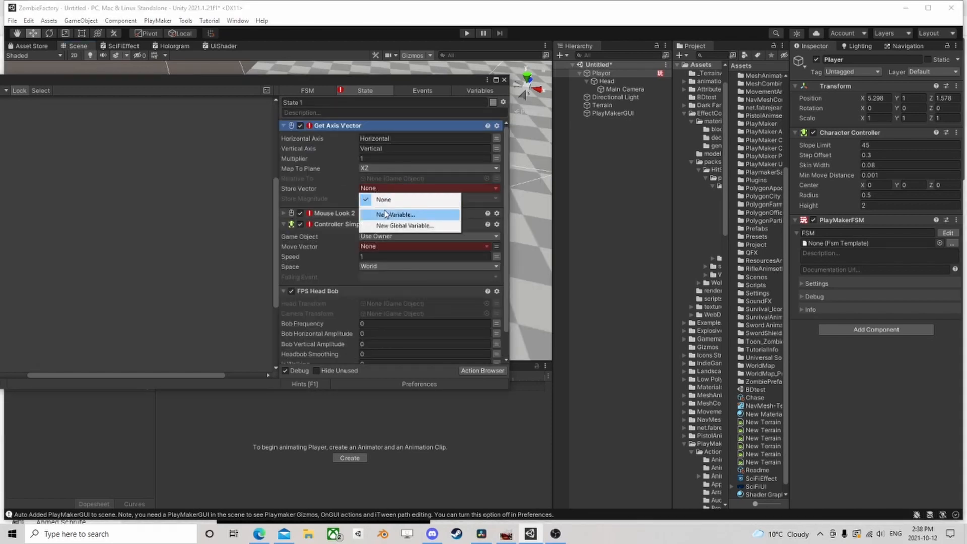
pyautogui.click(398, 209)
pyautogui.write('V')
pyautogui.click(426, 221)
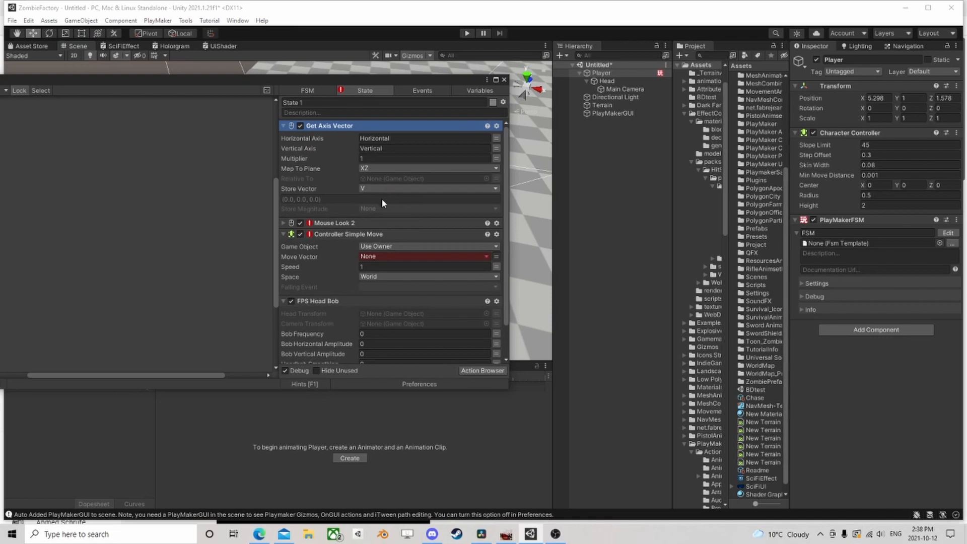
pyautogui.click(389, 208)
pyautogui.click(333, 209)
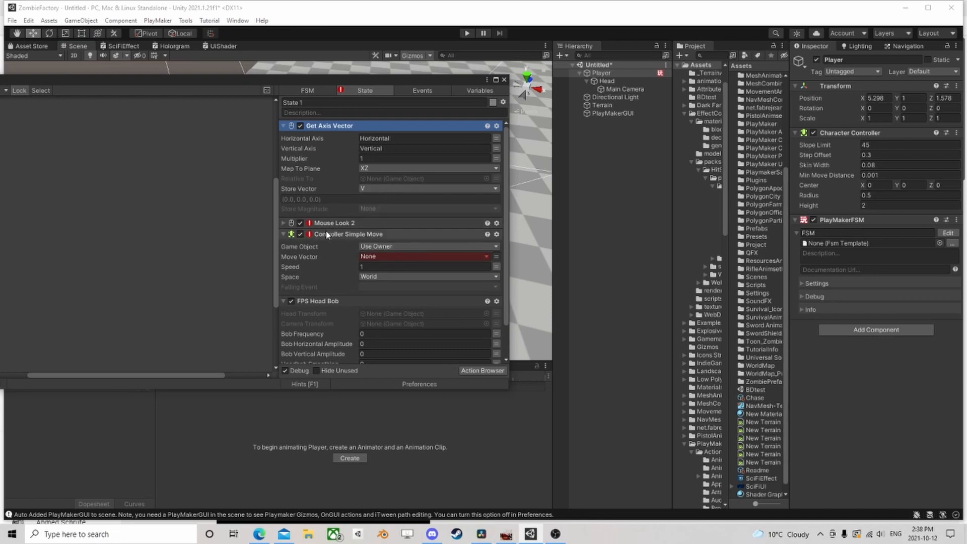
# Configure Controller Simple Move with V as Move Vector, Speed 3 and Space set to Self
pyautogui.click(382, 257)
pyautogui.click(387, 278)
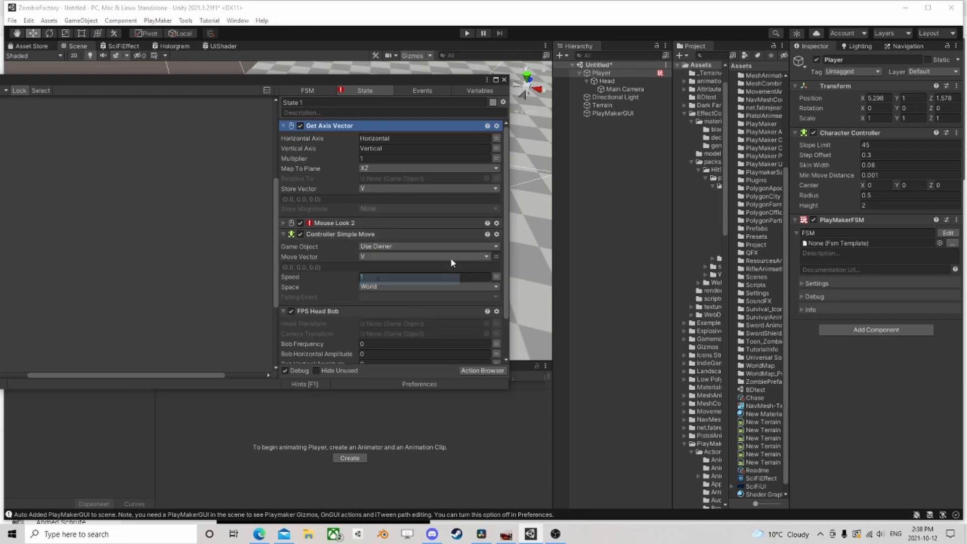
pyautogui.click(398, 286)
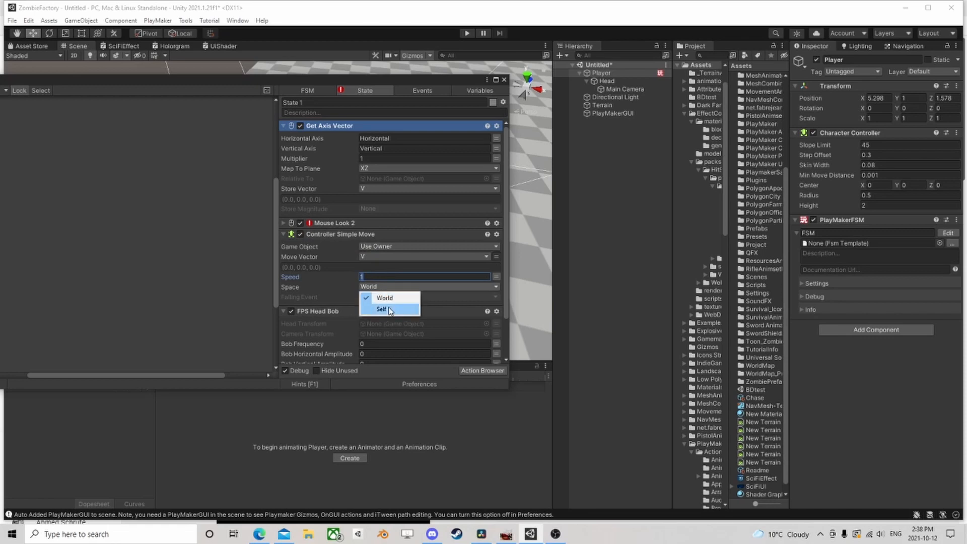
pyautogui.click(391, 309)
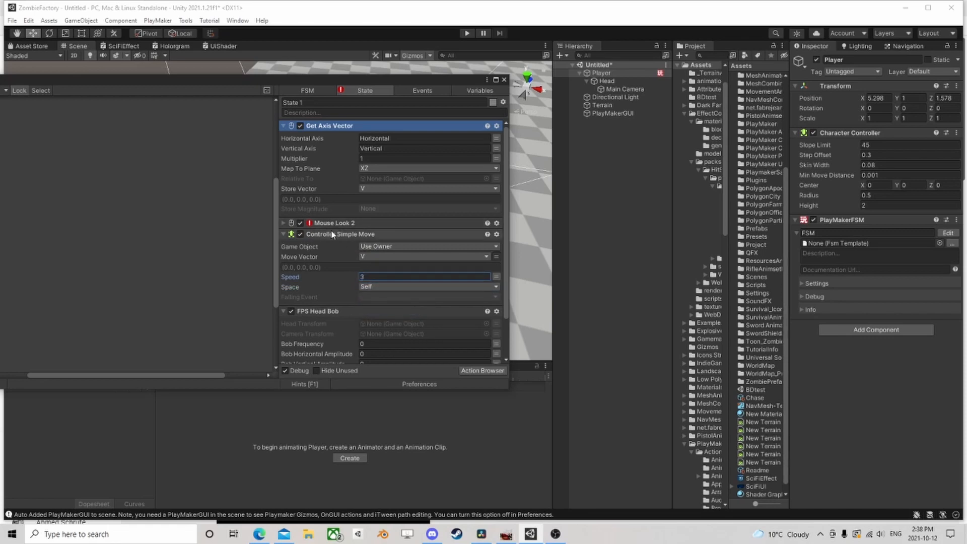
# Assign Head as the Head Transform and Main Camera as the Camera Transform of FPS Head Bob
pyautogui.scroll(-3, 343, 246)
pyautogui.moveTo(606, 81); pyautogui.dragTo(379, 275)
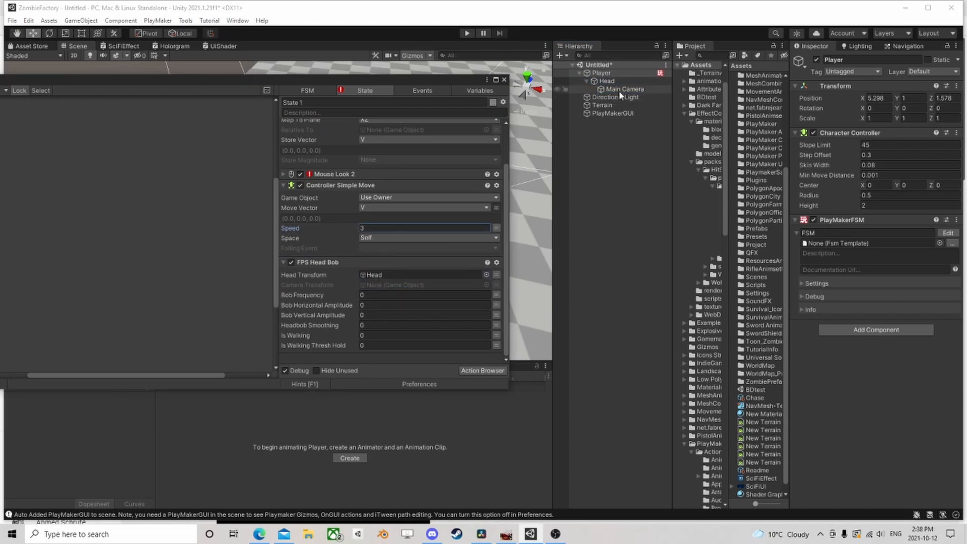
pyautogui.moveTo(624, 89); pyautogui.dragTo(383, 290)
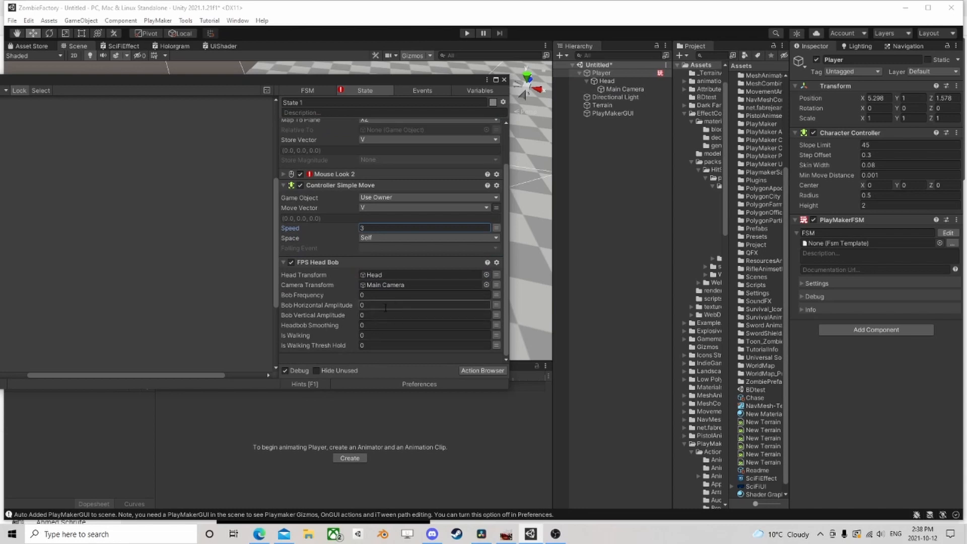
# Set FPS Head Bob's frequency to 3, horizontal and vertical amplitudes to 0.2, and smoothing to 0.1
pyautogui.click(384, 295)
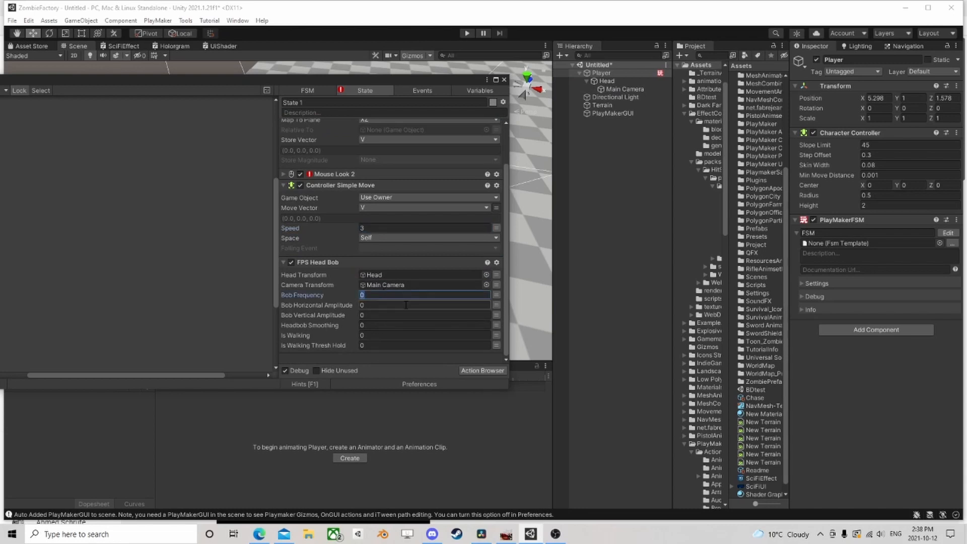
pyautogui.click(382, 305)
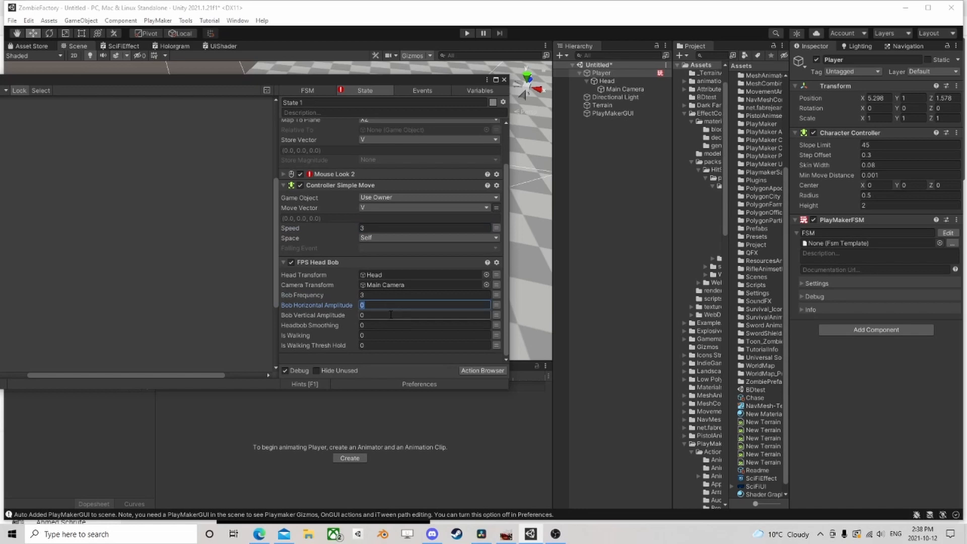
pyautogui.write('0.2')
pyautogui.click(375, 315)
pyautogui.write('.2')
pyautogui.press('Tab')
pyautogui.press('Return')
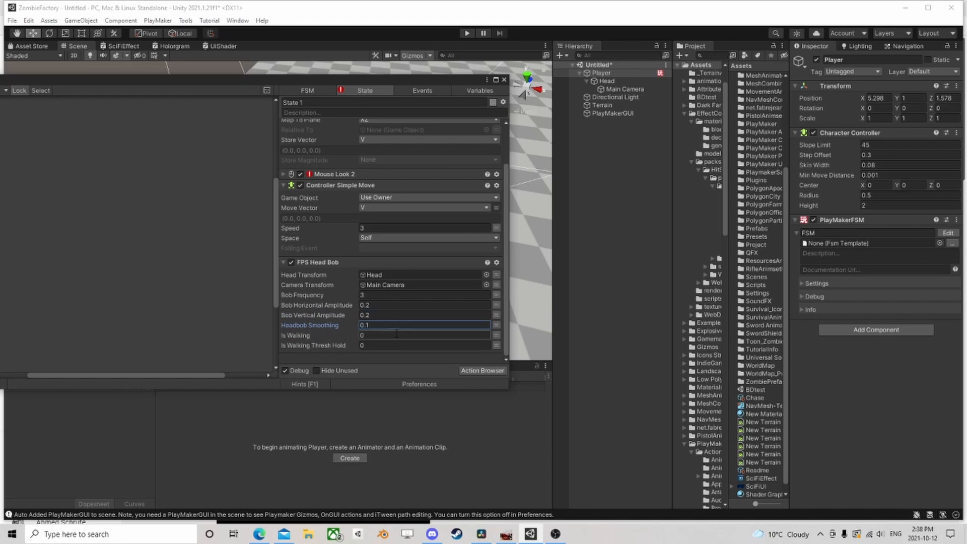
# Set FPS Head Bob's Is Walking Thresh Hold to 0.1
pyautogui.scroll(2, 381, 244)
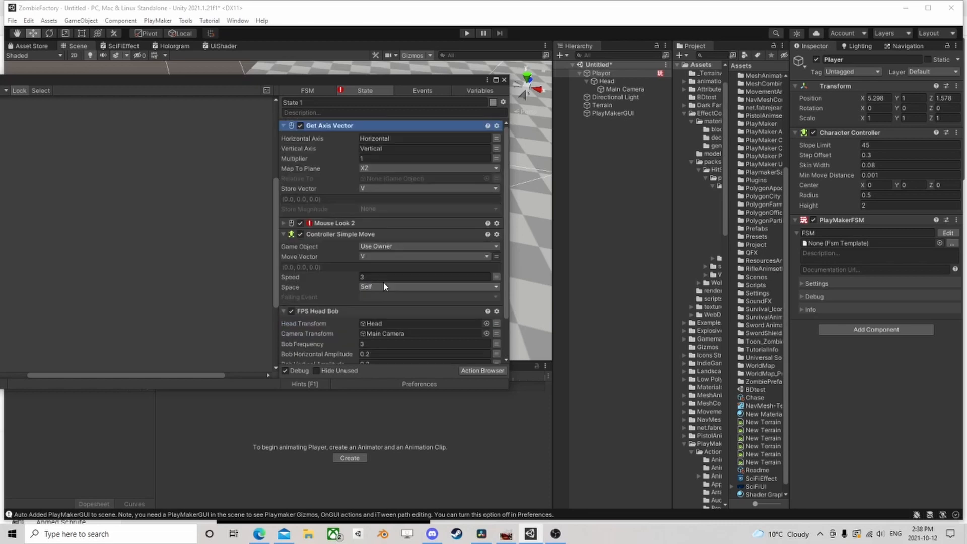
pyautogui.scroll(-2, 384, 286)
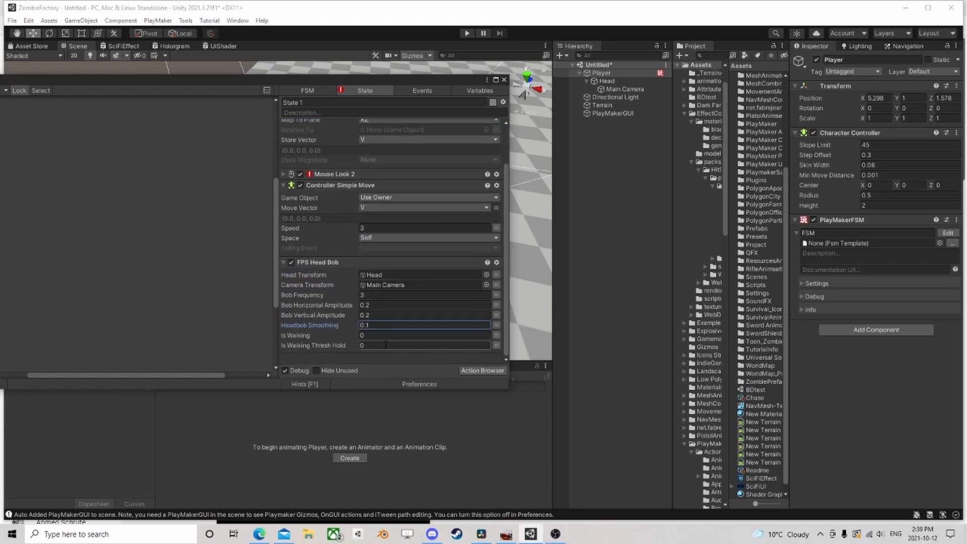
pyautogui.click(400, 334)
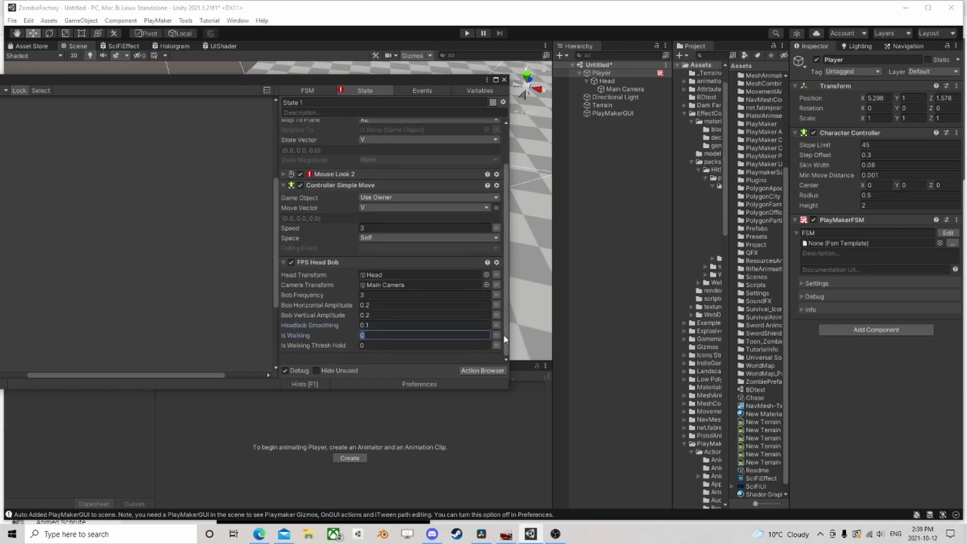
pyautogui.click(367, 346)
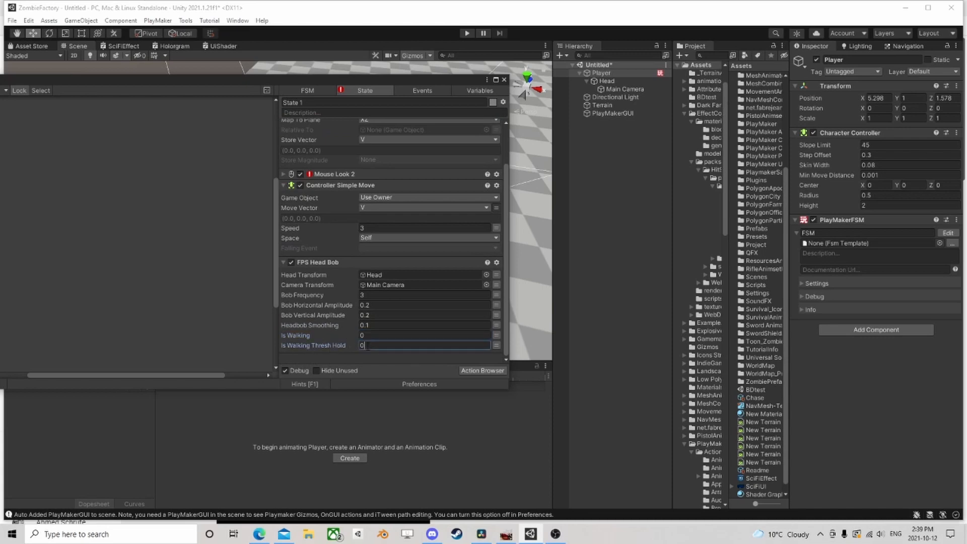
pyautogui.write('.1')
# Move the FSM editor clear of the game view, run the game and walk the player forward to test movement
pyautogui.moveTo(385, 80); pyautogui.dragTo(146, 144)
pyautogui.click(467, 32)
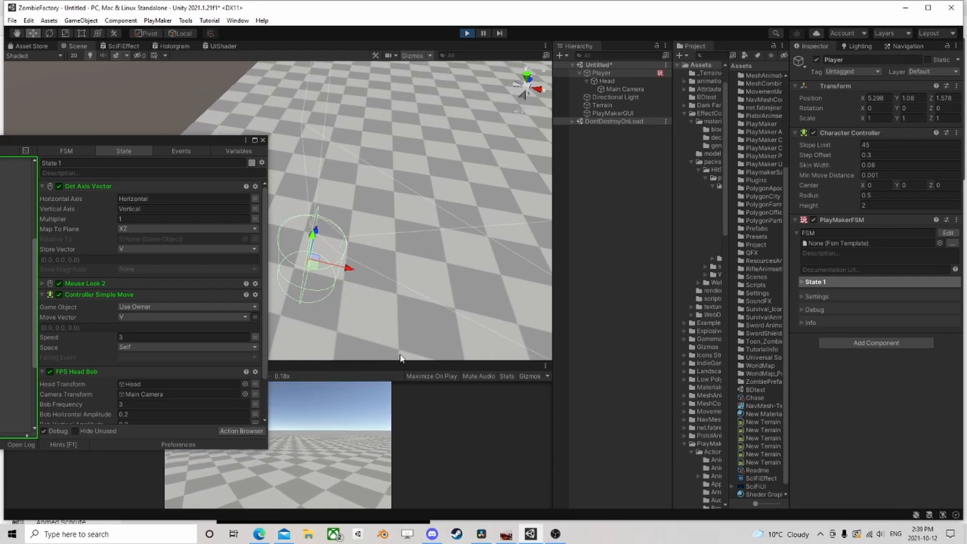
pyautogui.press('w')
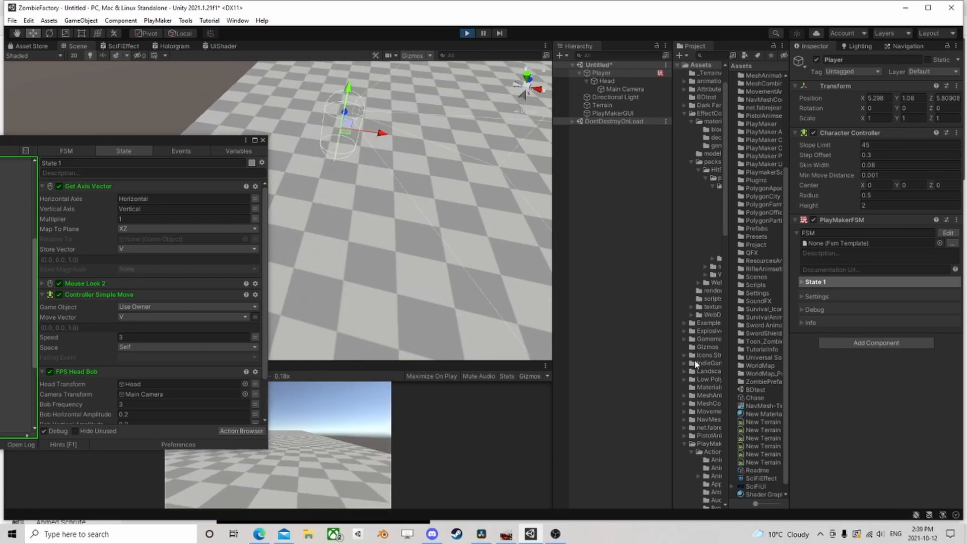
pyautogui.press('w')
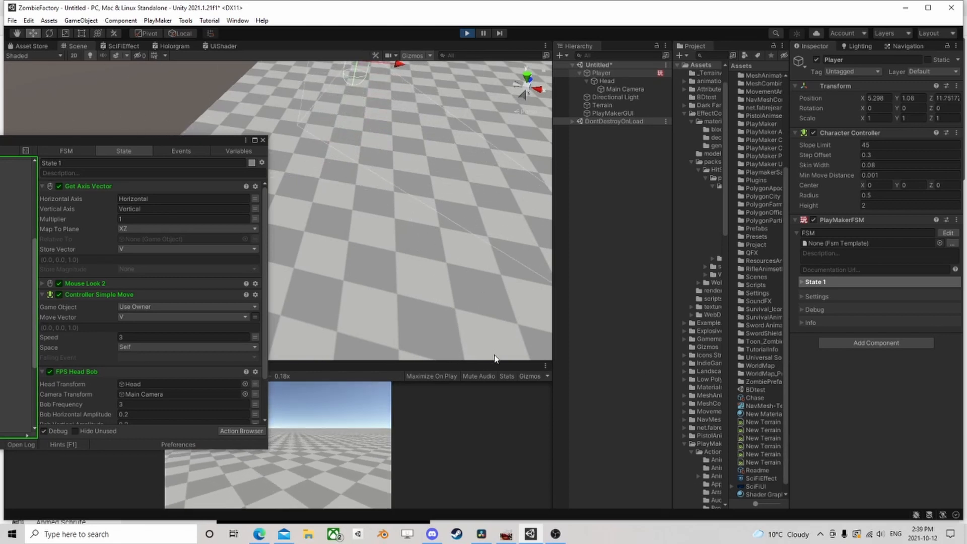
# Store the Get Axis Vector magnitude in a new variable named mag during play, and walk forward to test it
pyautogui.scroll(-2, 217, 345)
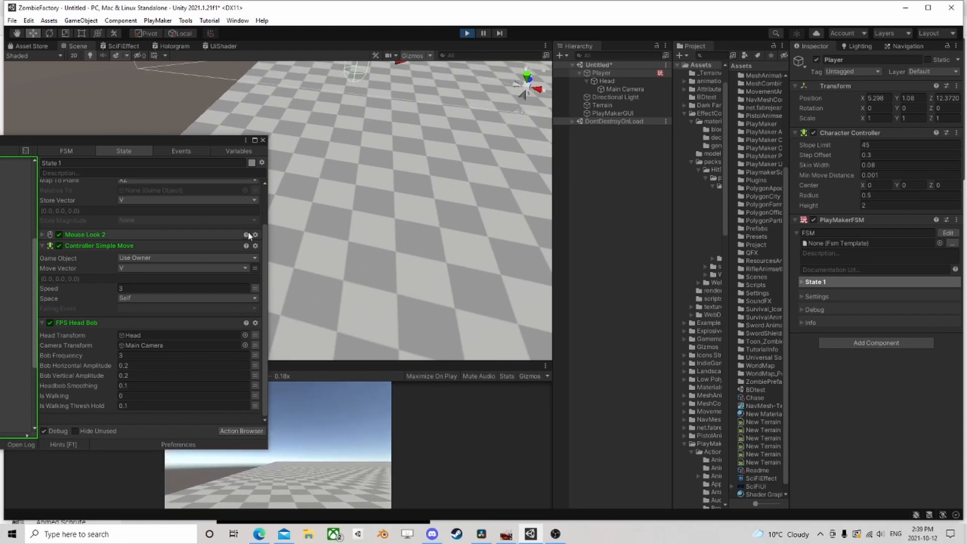
pyautogui.scroll(2, 262, 192)
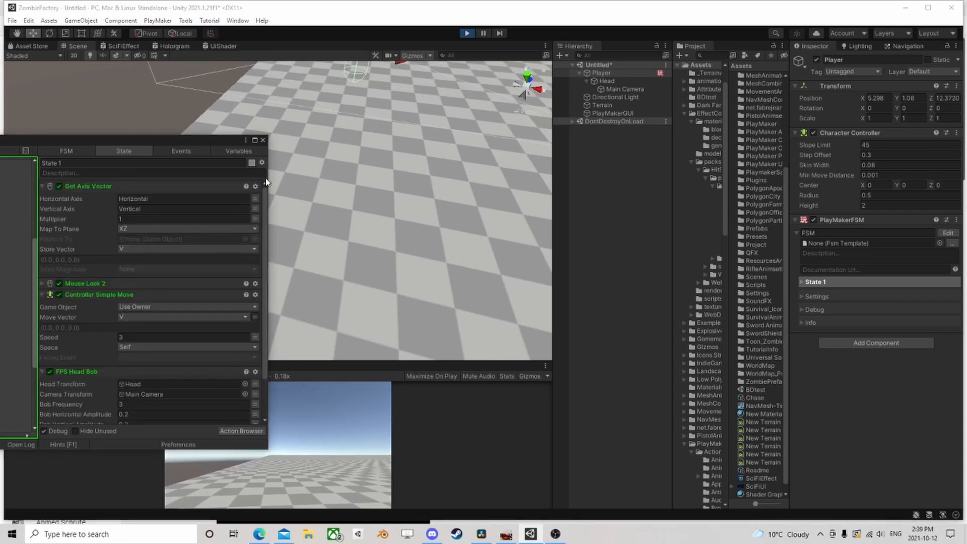
pyautogui.click(451, 200)
pyautogui.click(160, 270)
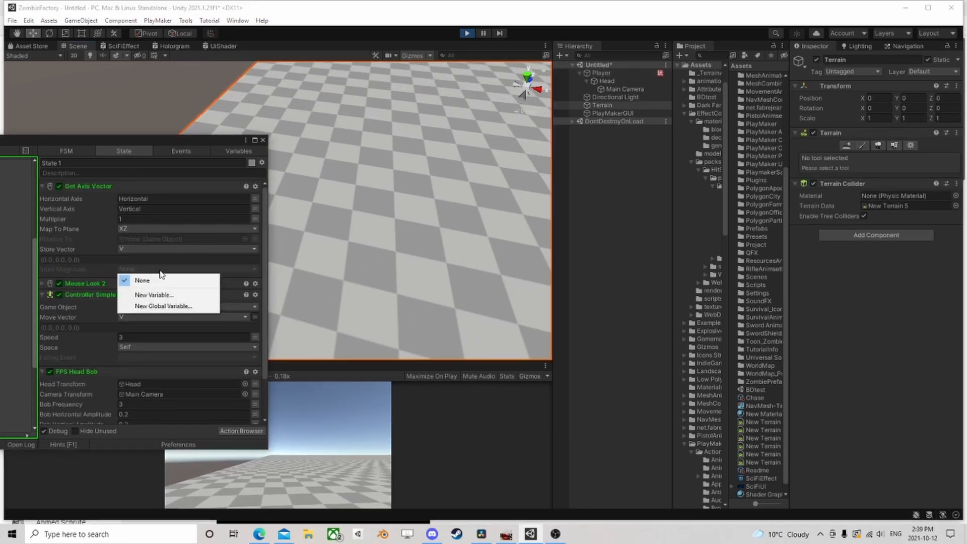
pyautogui.click(154, 295)
pyautogui.write('mag')
pyautogui.press('Return')
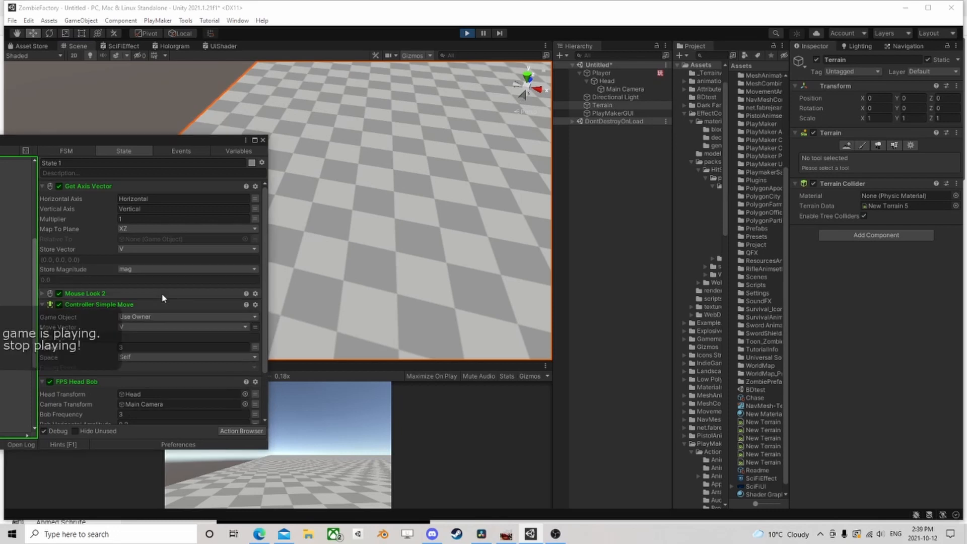
pyautogui.click(302, 469)
pyautogui.press('w')
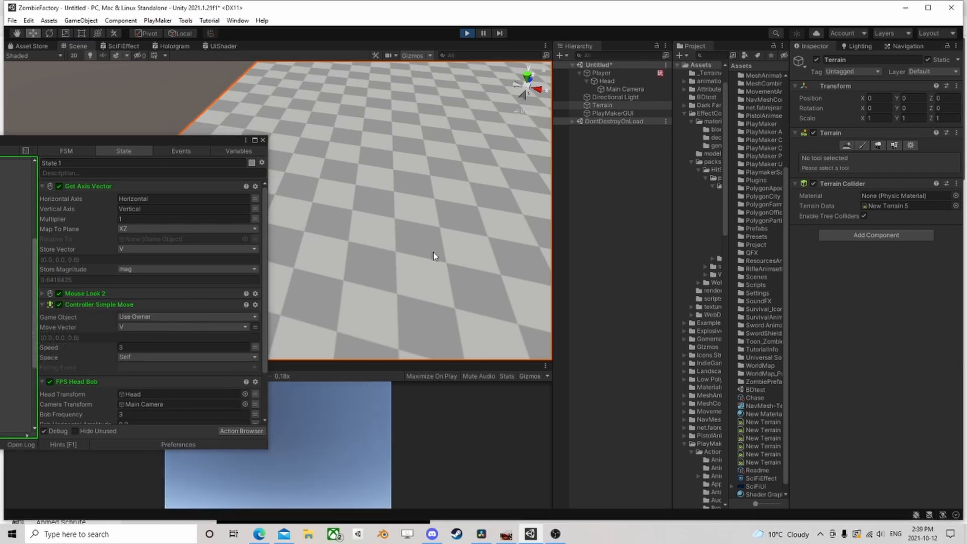
# Stop the game and store the Get Axis Vector magnitude in a new variable named Mag
pyautogui.click(467, 33)
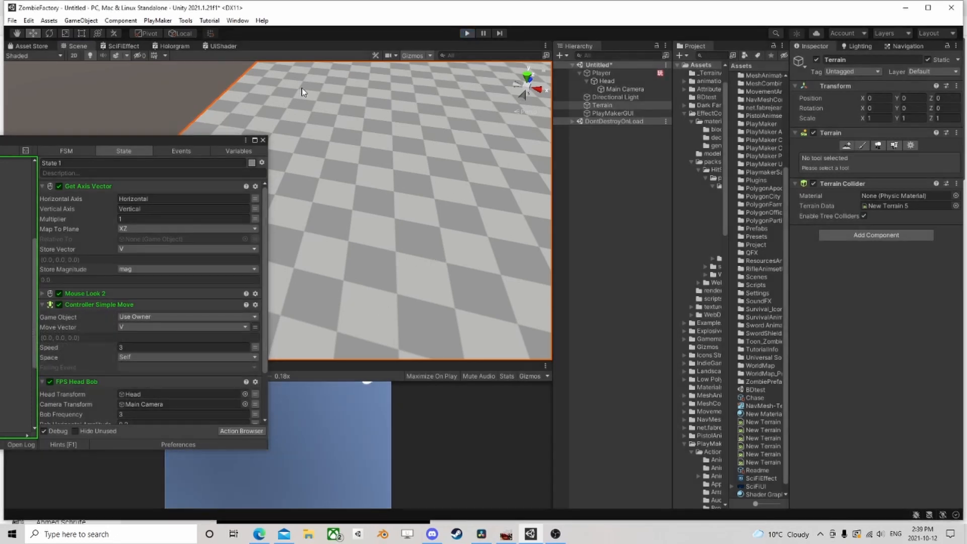
pyautogui.moveTo(171, 135); pyautogui.dragTo(345, 55)
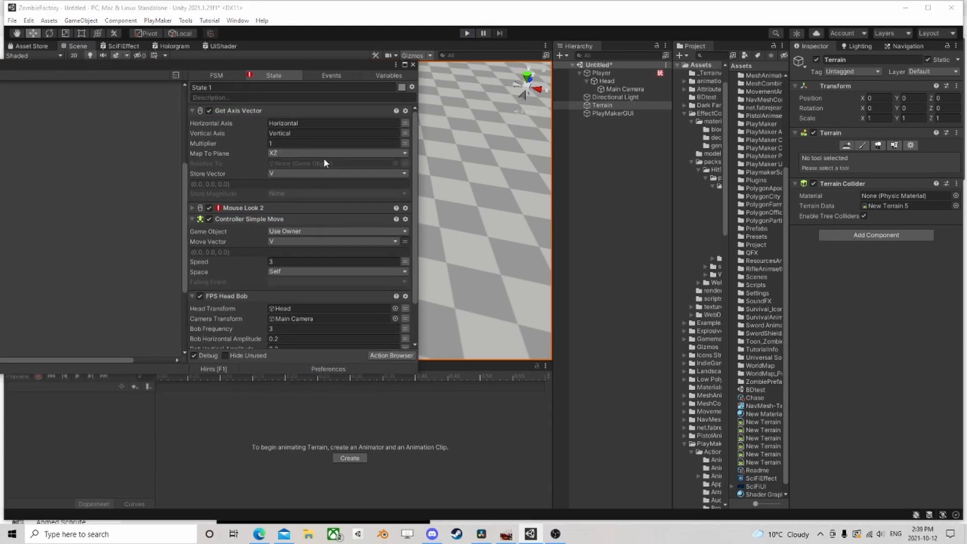
pyautogui.click(289, 193)
pyautogui.click(302, 217)
pyautogui.write('AM')
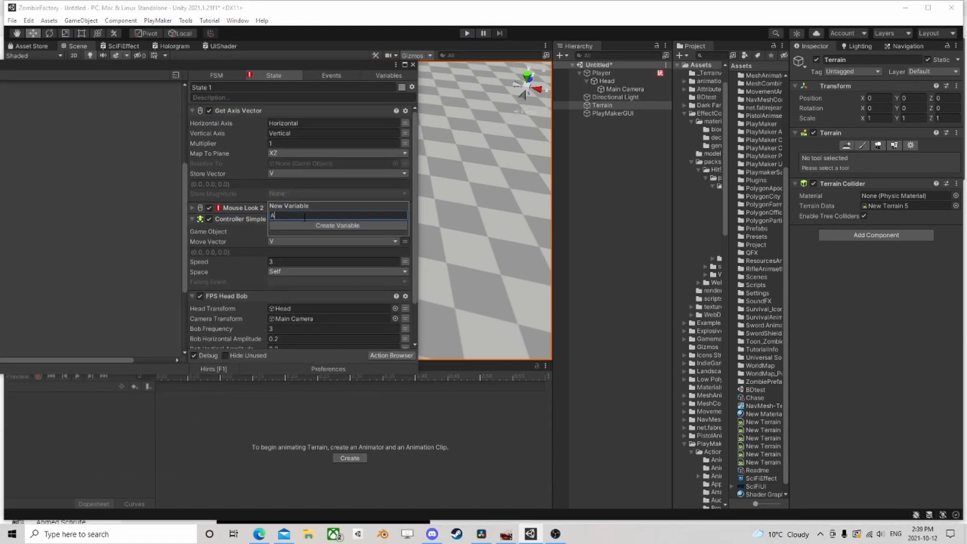
pyautogui.write('ag')
pyautogui.press('Return')
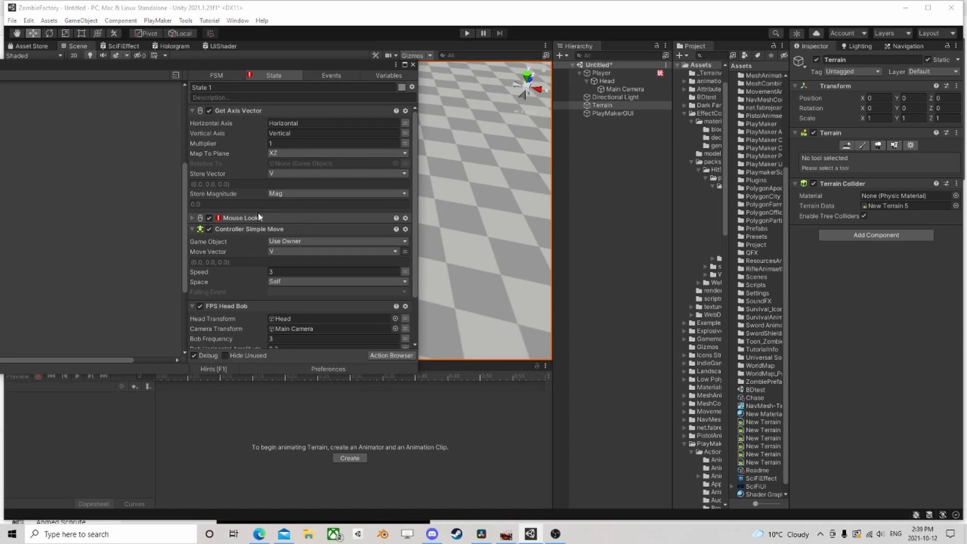
pyautogui.scroll(-3, 258, 217)
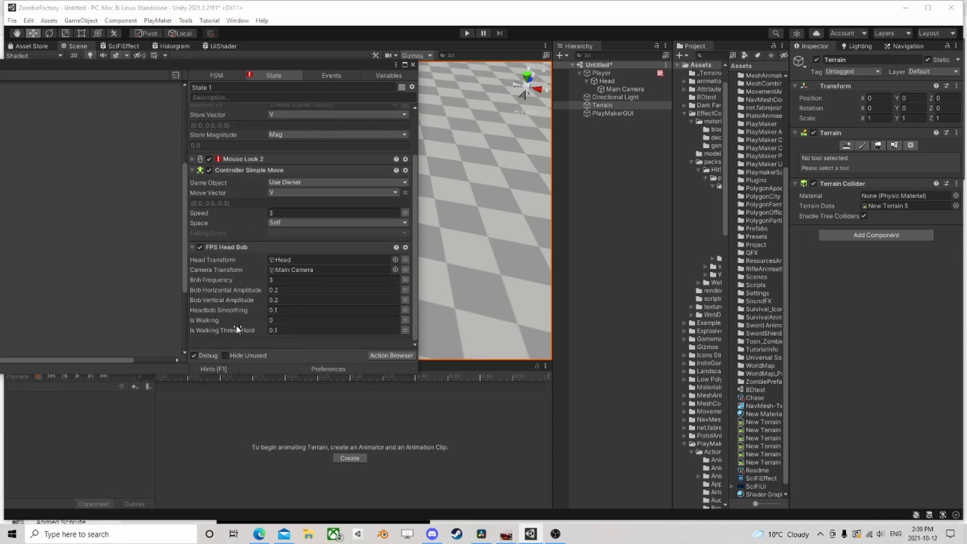
# Drive FPS Head Bob's Is Walking value from the Mag variable
pyautogui.click(405, 320)
pyautogui.click(342, 321)
pyautogui.click(295, 341)
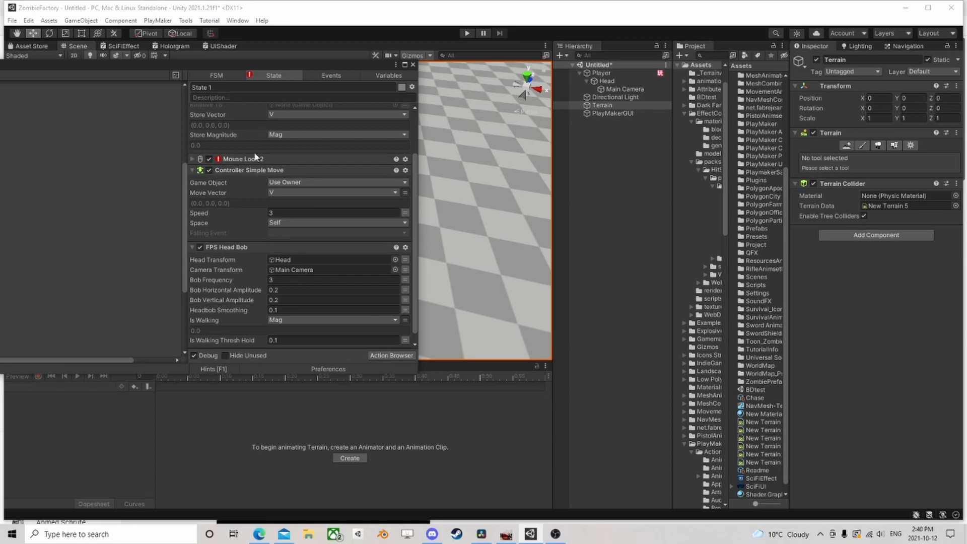
# Assign the Head object as Relative To in the Get Axis Vector action
pyautogui.scroll(3, 282, 187)
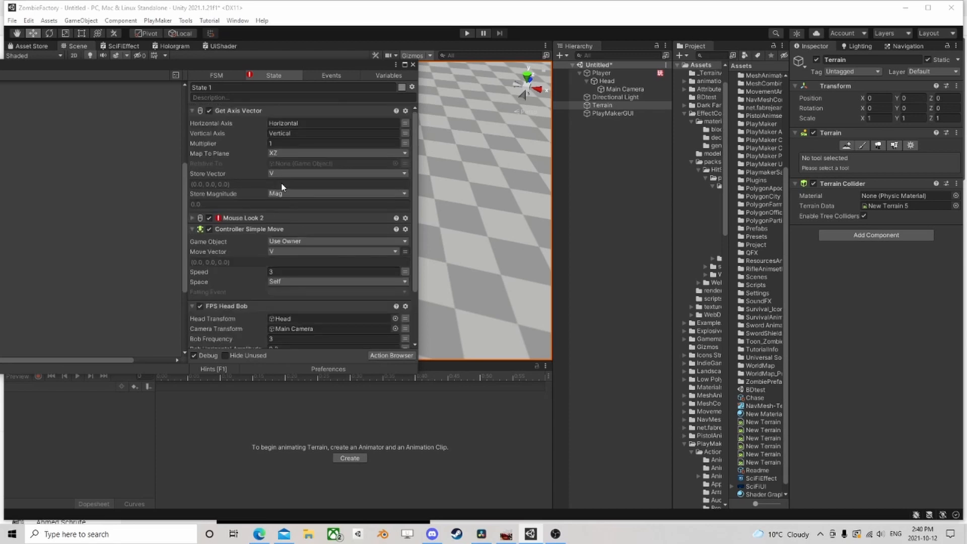
pyautogui.click(607, 82)
pyautogui.moveTo(607, 82); pyautogui.dragTo(285, 163)
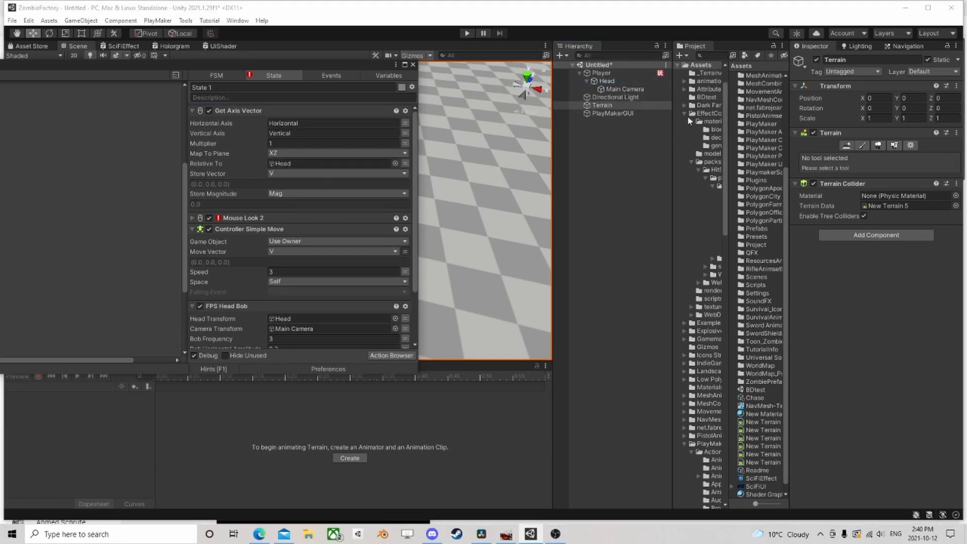
# Run the game and walk the player around to test head-relative movement and head bob
pyautogui.scroll(-3, 367, 216)
pyautogui.click(467, 34)
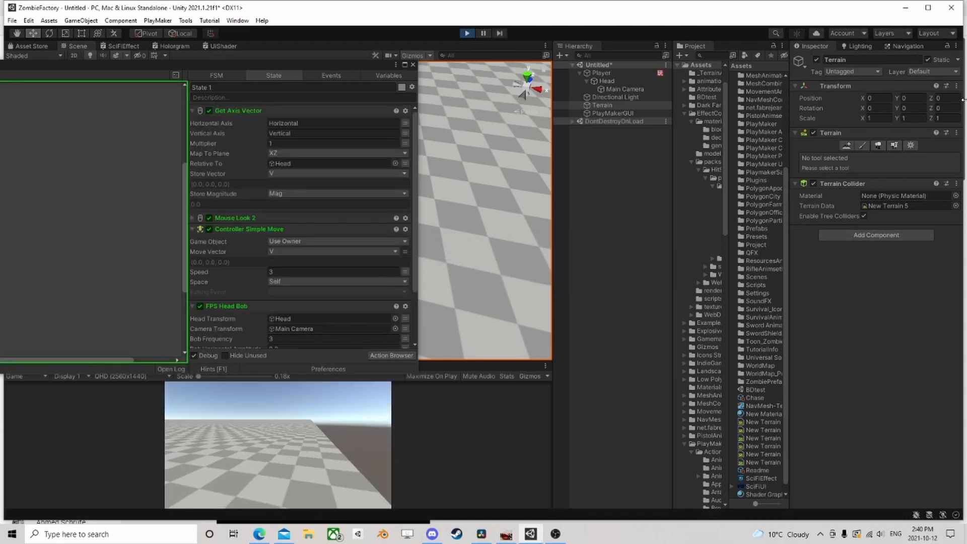
pyautogui.press('w')
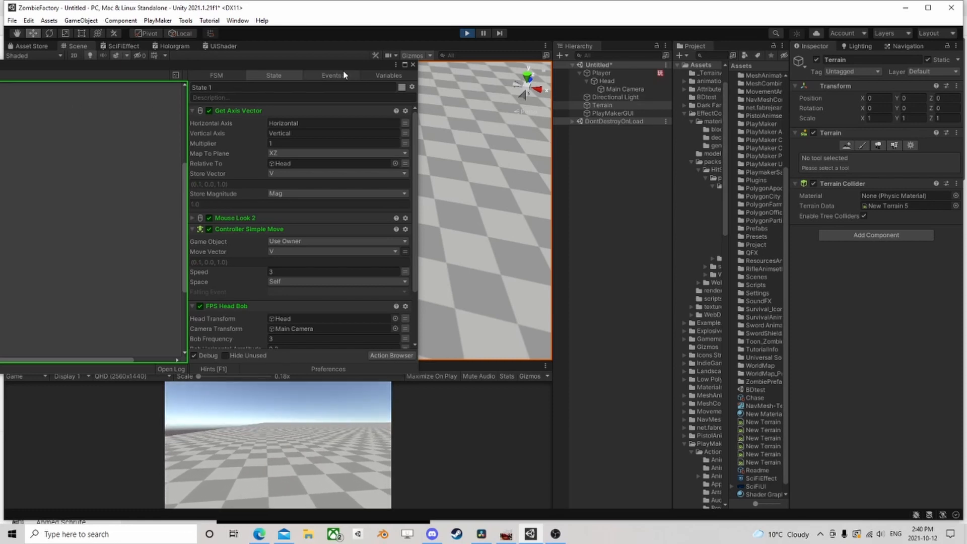
pyautogui.press('w')
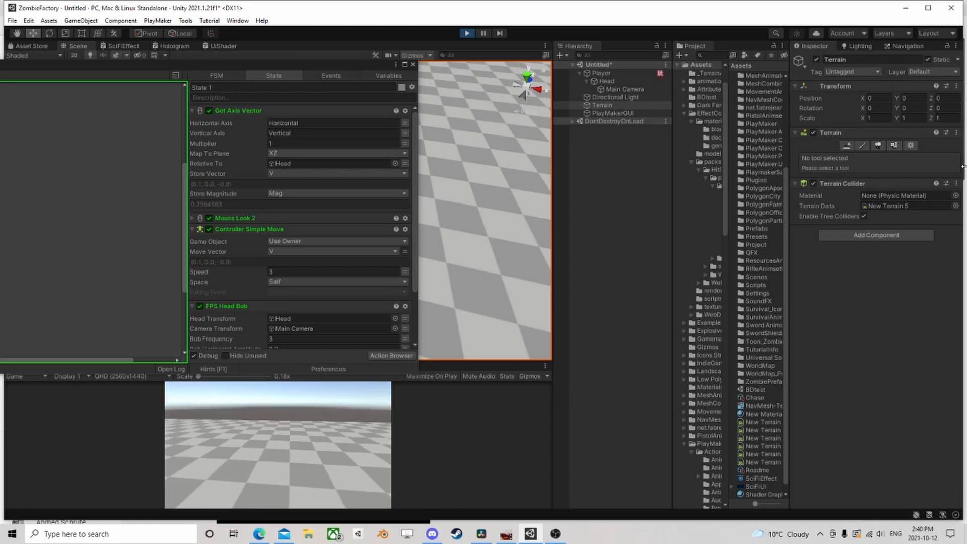
# Set FPS Head Bob's Bob Frequency to 4 during play and walk the player to test it
pyautogui.scroll(-3, 304, 186)
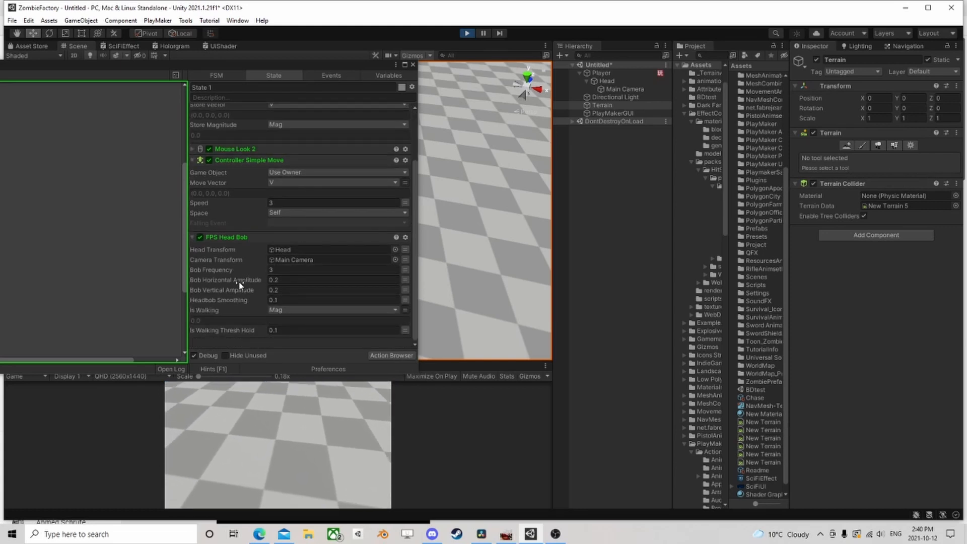
pyautogui.click(275, 270)
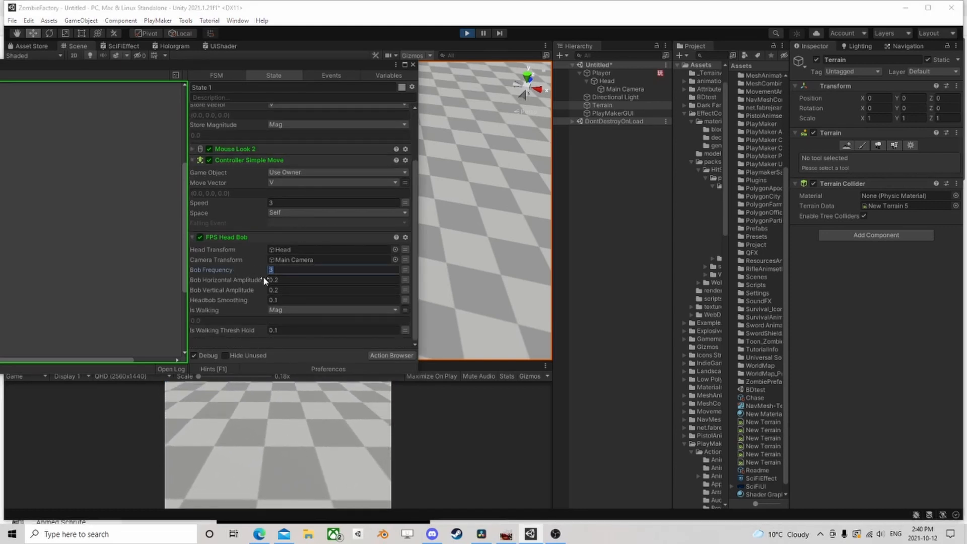
pyautogui.write('4')
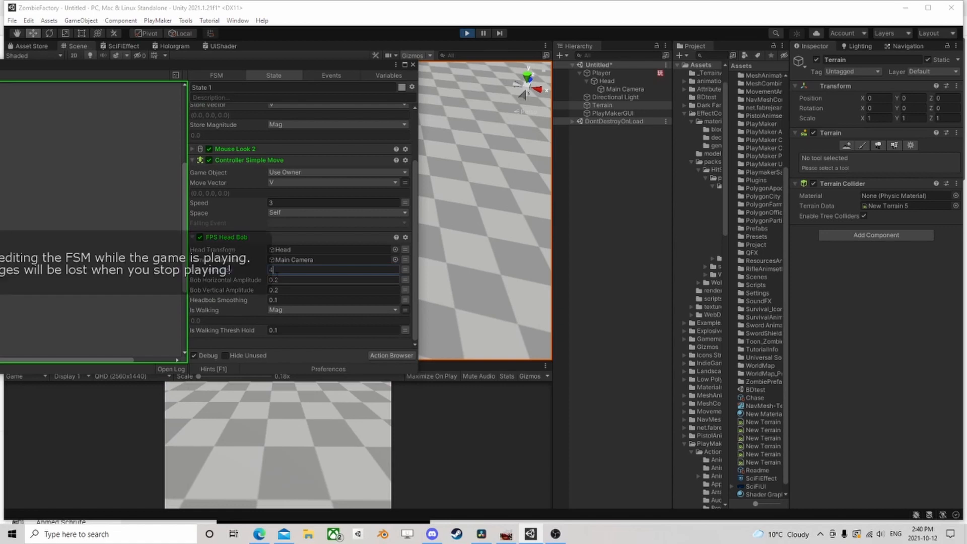
pyautogui.click(320, 416)
pyautogui.press('d')
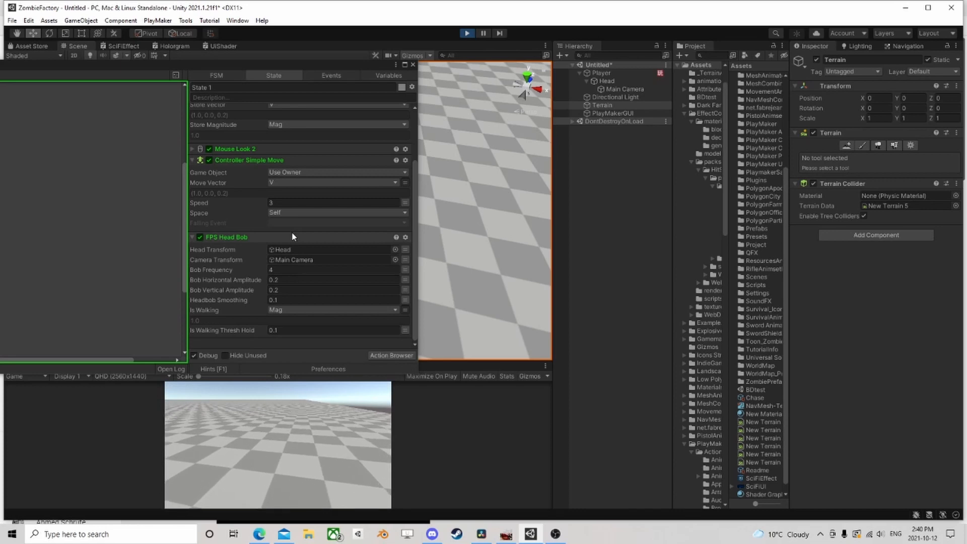
# Raise Bob Horizontal Amplitude to about 0.72 and Bob Vertical Amplitude to about 0.76 during play, and walk forward to test them
pyautogui.click(254, 280)
pyautogui.moveTo(262, 279); pyautogui.dragTo(239, 292)
pyautogui.click(294, 424)
pyautogui.press('w')
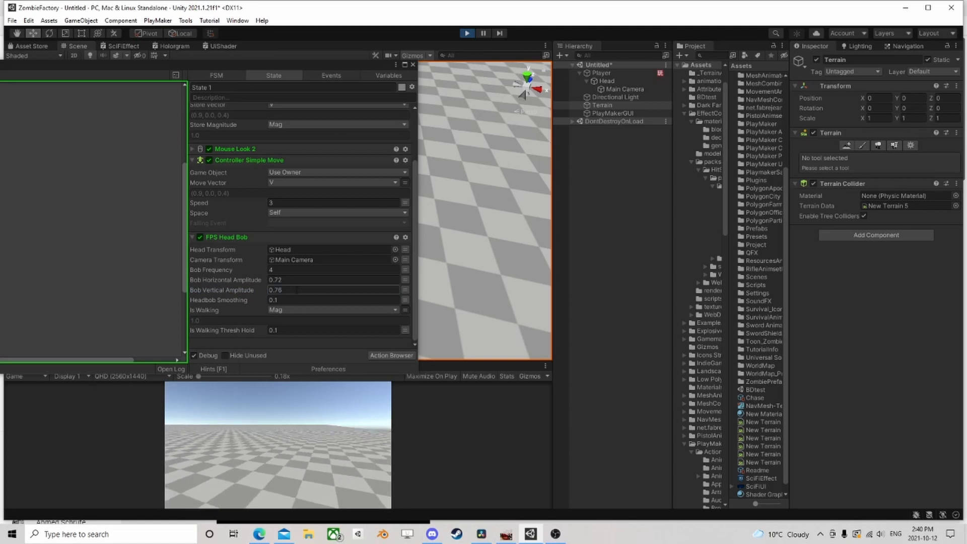
# Lower Bob Vertical Amplitude to about 0.24 and Bob Horizontal Amplitude to about 0.27 during play, and test them by walking
pyautogui.moveTo(263, 291); pyautogui.dragTo(253, 292)
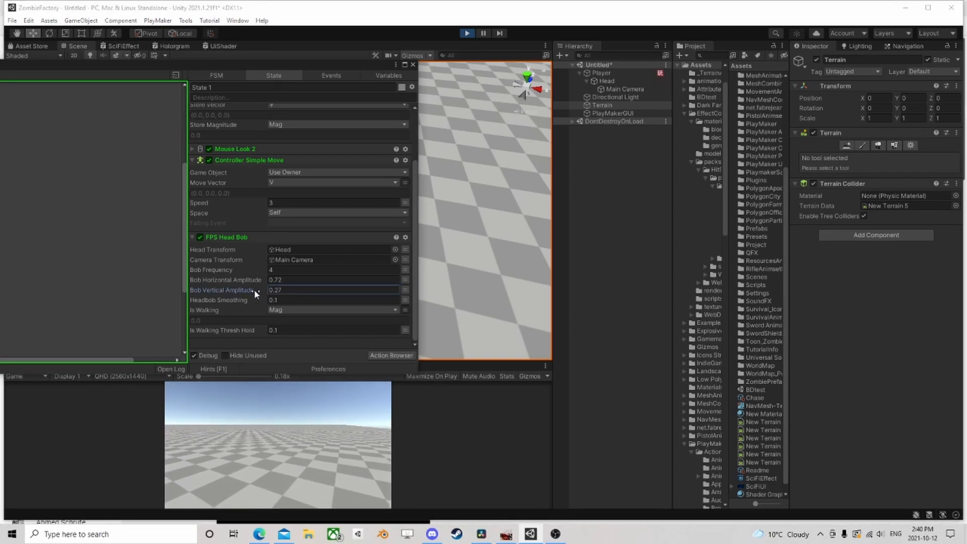
pyautogui.moveTo(253, 281); pyautogui.dragTo(245, 285)
pyautogui.click(297, 421)
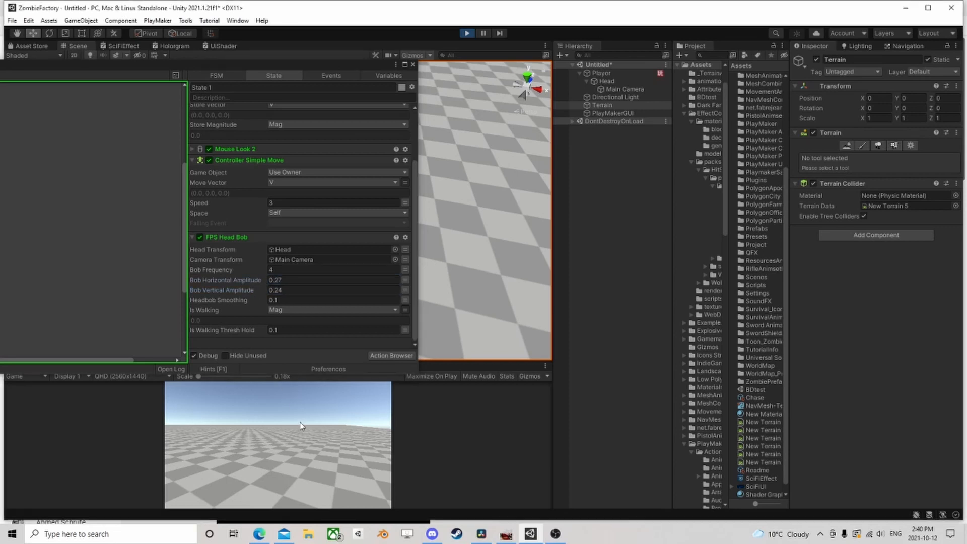
pyautogui.press('w')
pyautogui.press('d')
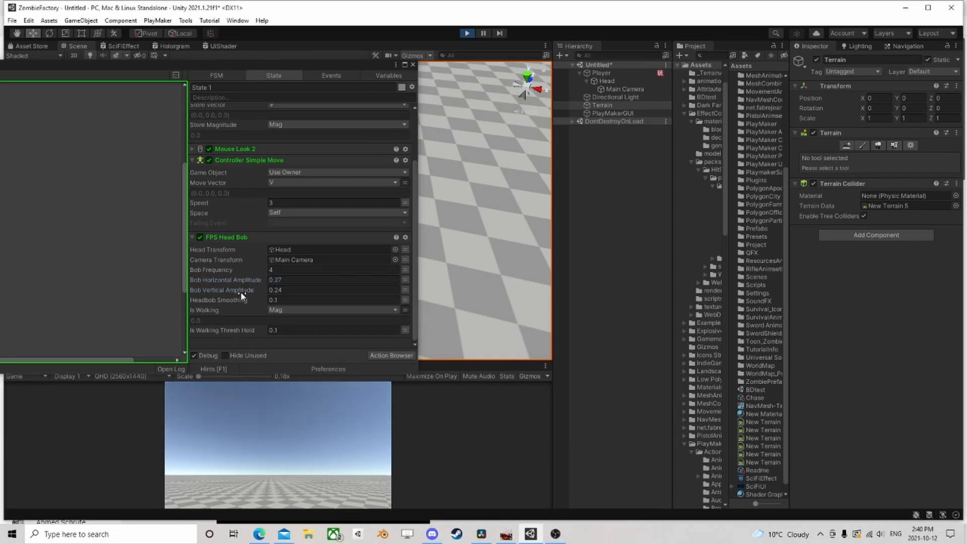
# Try Bob Vertical Amplitude values of about 0.42 and 0.32 during play, walking the player to test each
pyautogui.moveTo(243, 290); pyautogui.dragTo(245, 289)
pyautogui.click(306, 407)
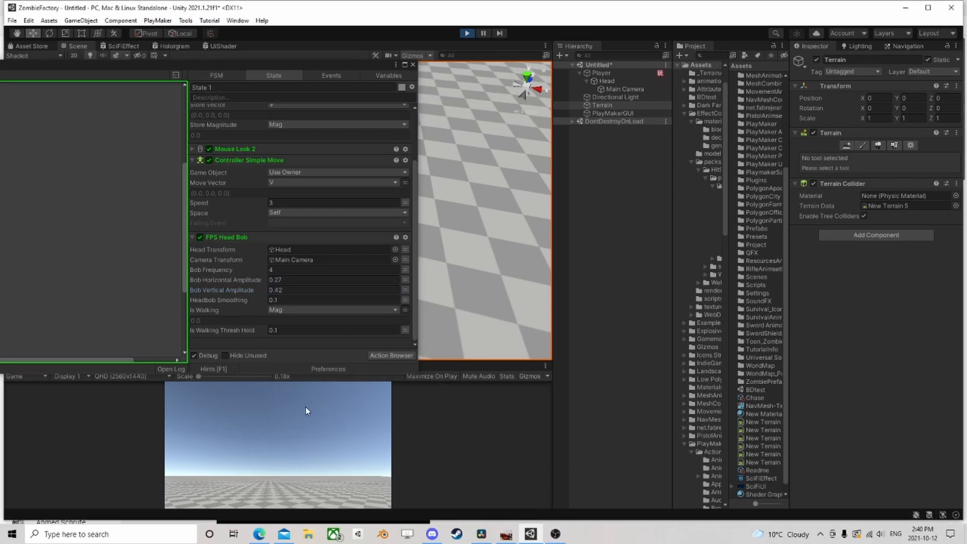
pyautogui.press('w')
pyautogui.press('d')
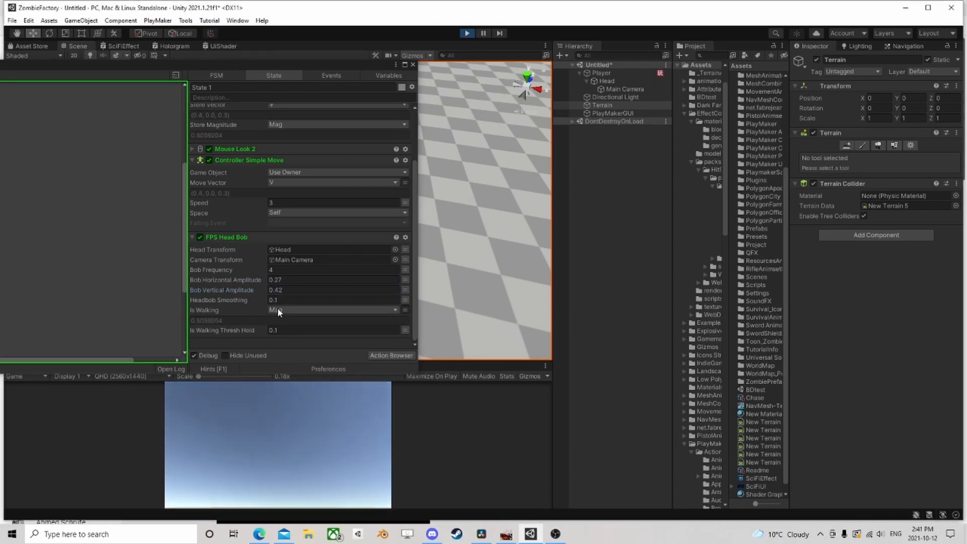
pyautogui.moveTo(248, 292); pyautogui.dragTo(246, 295)
pyautogui.click(296, 425)
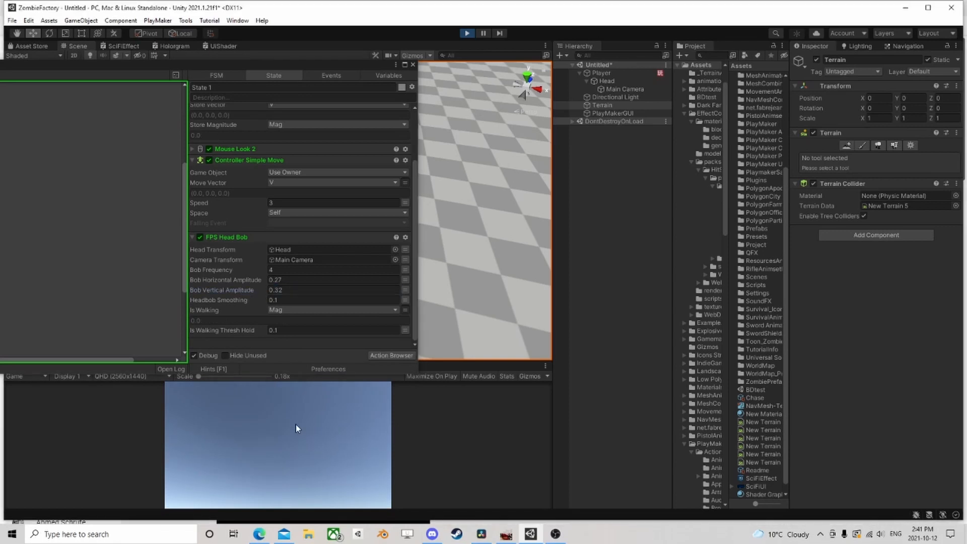
pyautogui.press('w')
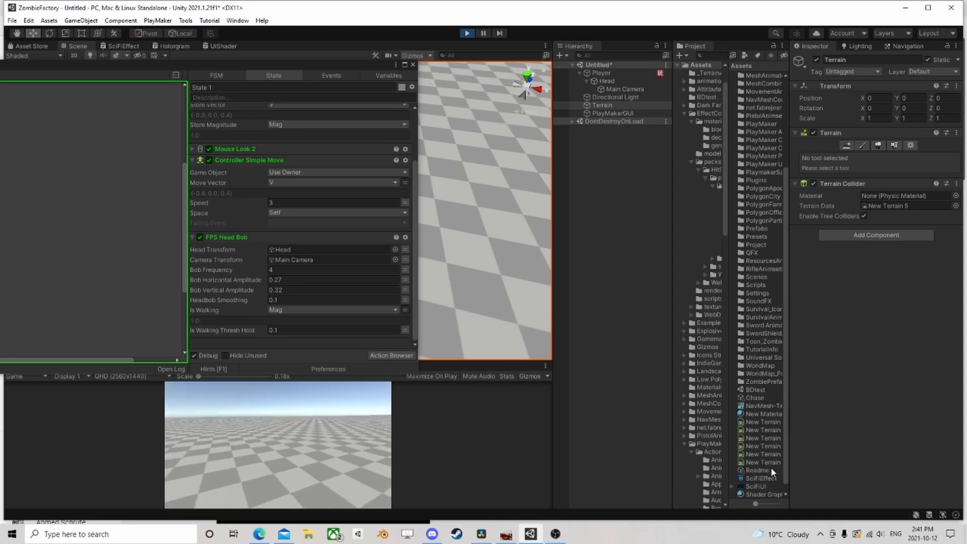
# Set Bob Frequency to 10 during play and walk the player to test the faster bob
pyautogui.click(277, 270)
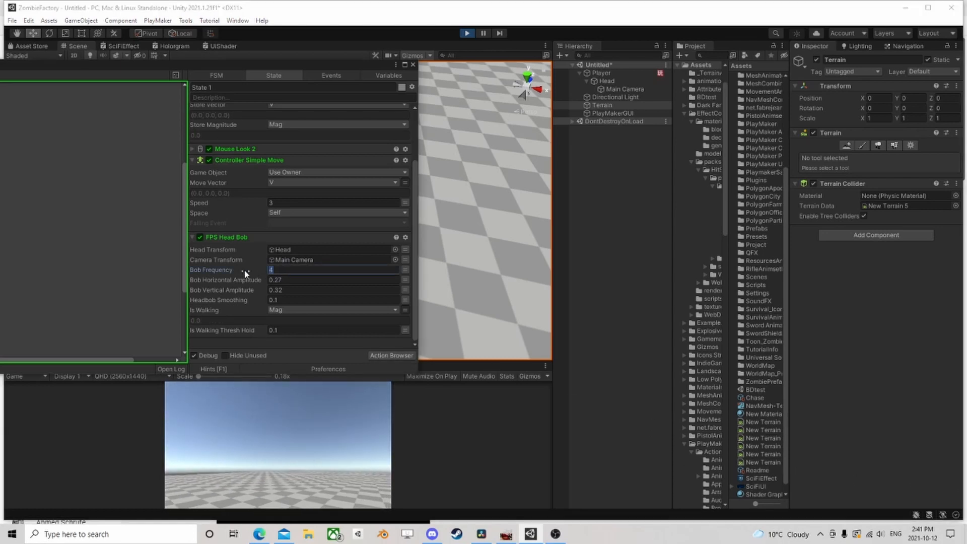
pyautogui.write('10')
pyautogui.click(297, 434)
pyautogui.press('w')
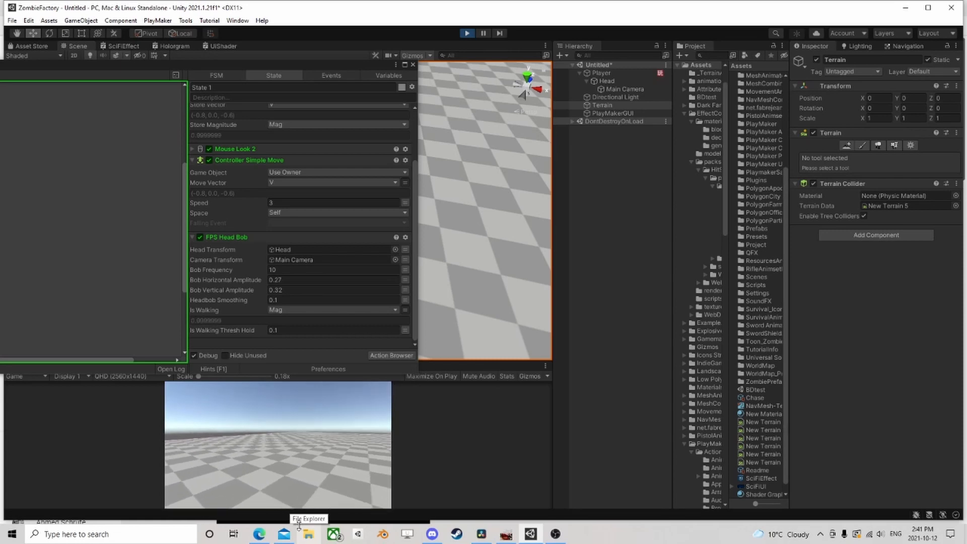
# Lower Bob Frequency to about 5.05 and further to about 2.71 during play, and walk in several directions to test it
pyautogui.moveTo(244, 271); pyautogui.dragTo(170, 273)
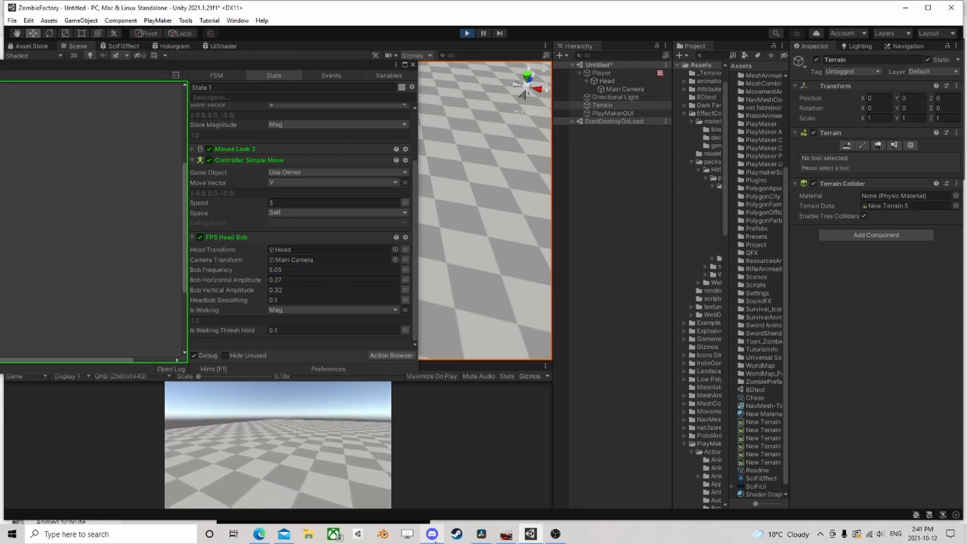
pyautogui.moveTo(247, 272); pyautogui.dragTo(230, 273)
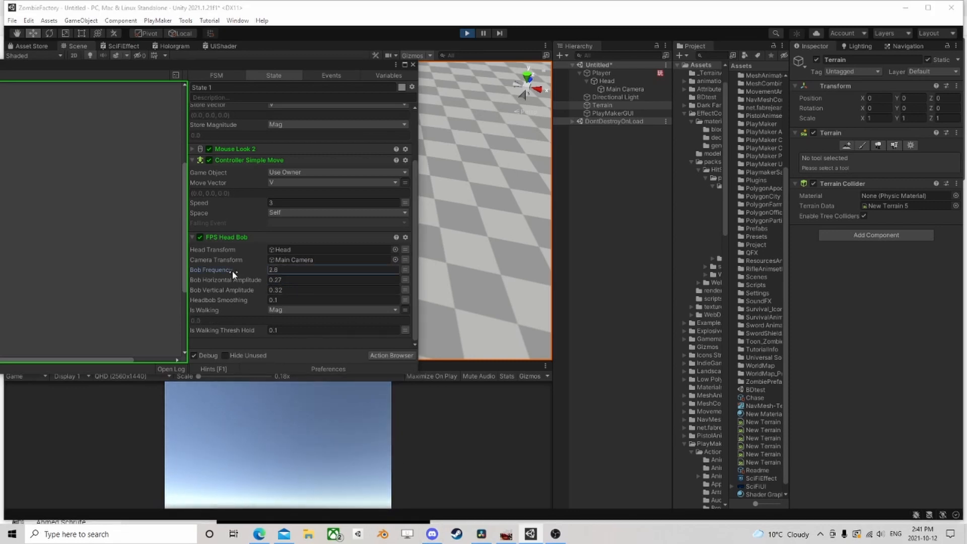
pyautogui.click(300, 447)
pyautogui.press('w')
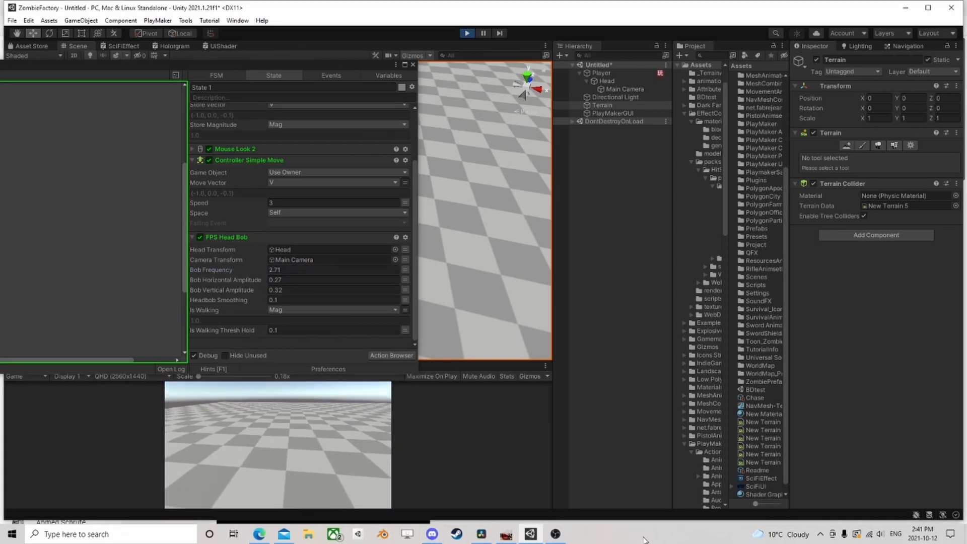
pyautogui.press('d')
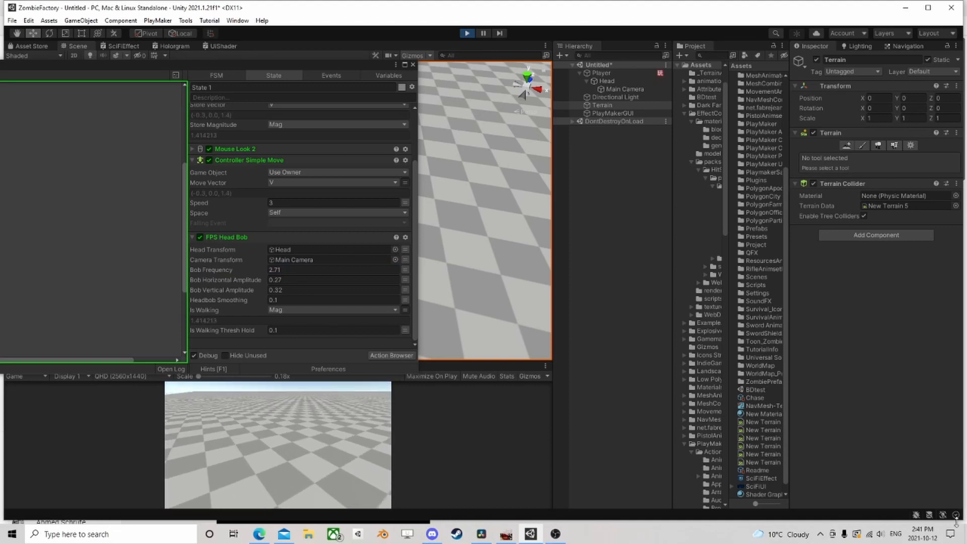
pyautogui.press('s')
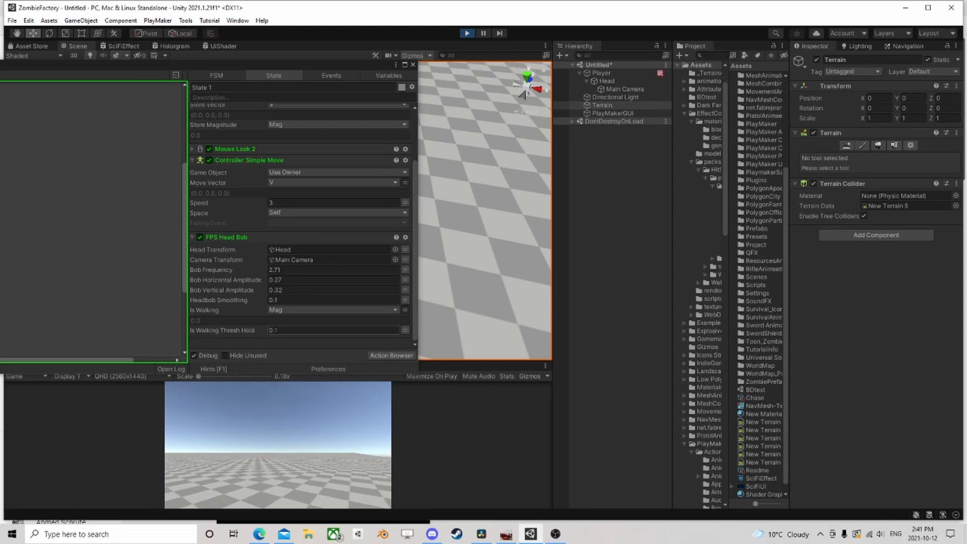
# Try Is Walking Thresh Hold values of about 0.79 and 0.35 during play, and stop the game
pyautogui.moveTo(244, 331); pyautogui.dragTo(245, 330)
pyautogui.click(312, 433)
pyautogui.press('w')
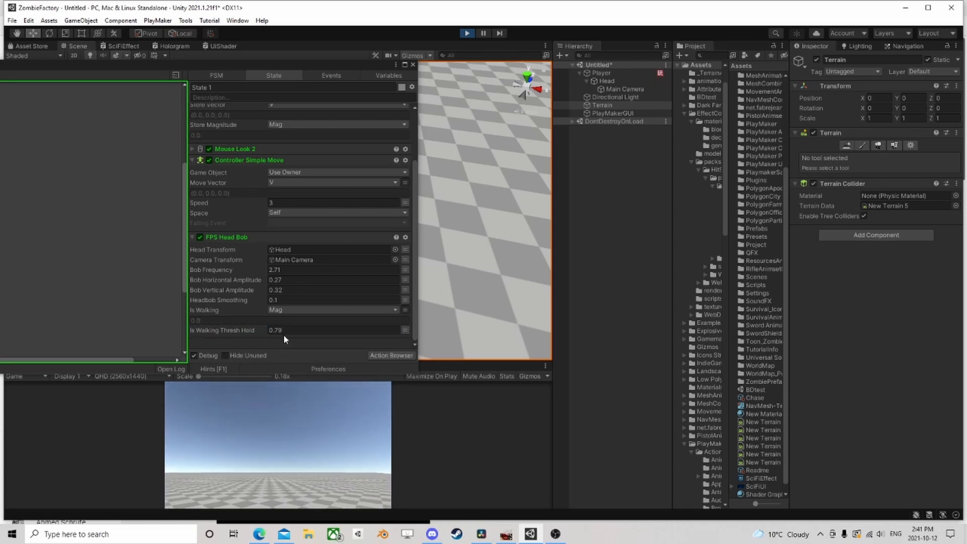
pyautogui.moveTo(249, 330); pyautogui.dragTo(244, 331)
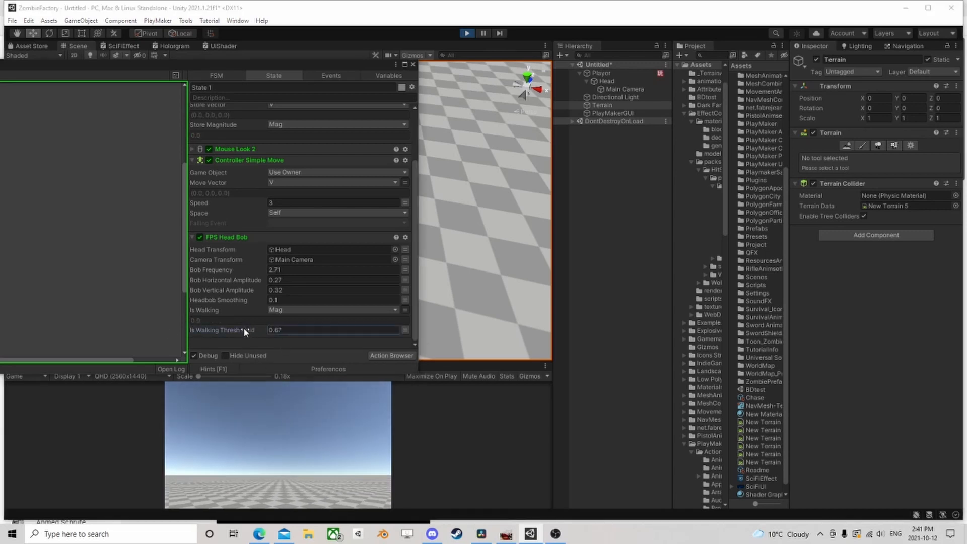
pyautogui.click(473, 33)
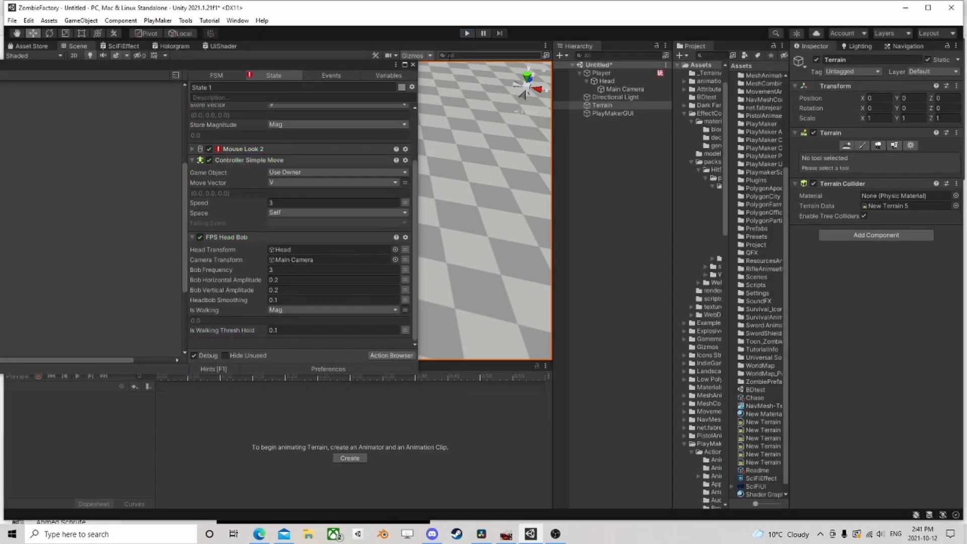
pyautogui.click(233, 238)
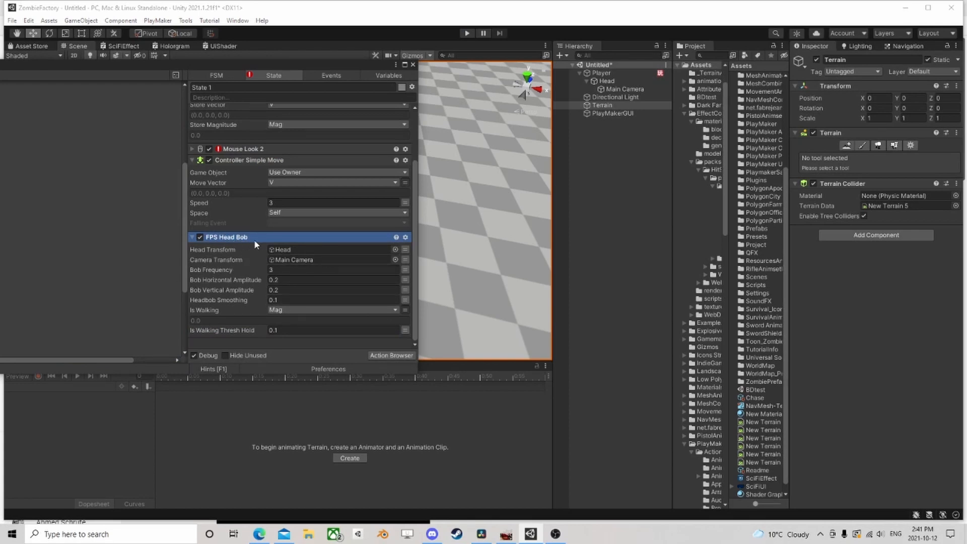
pyautogui.scroll(4, 244, 254)
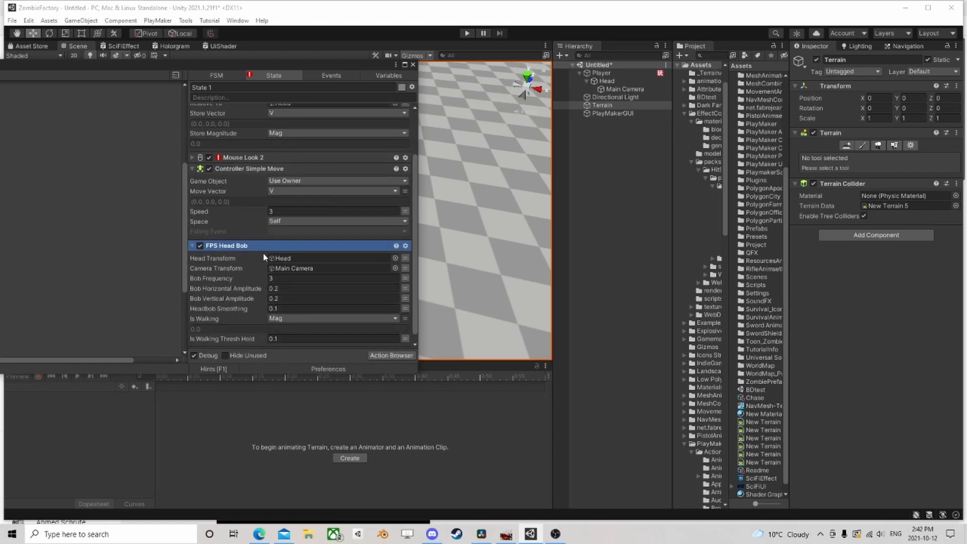
pyautogui.scroll(3, 260, 253)
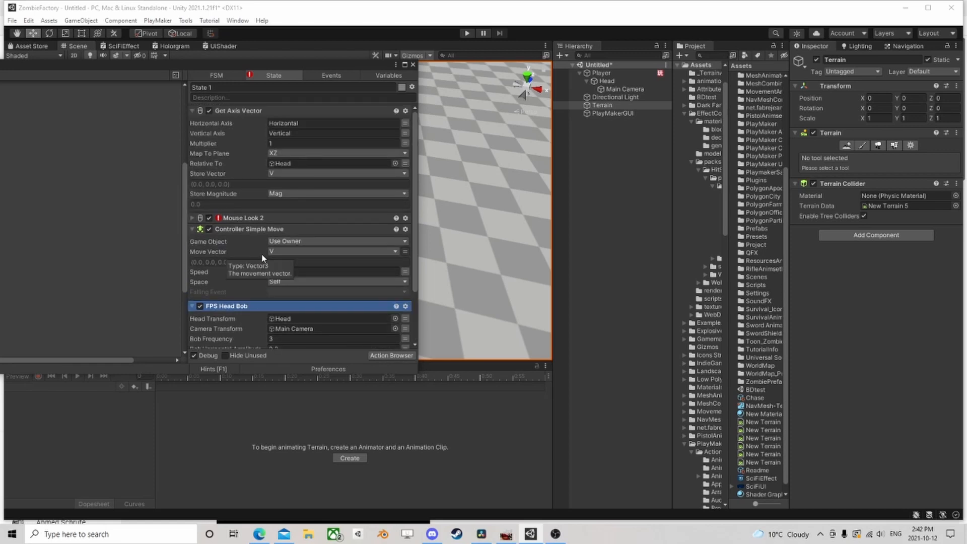